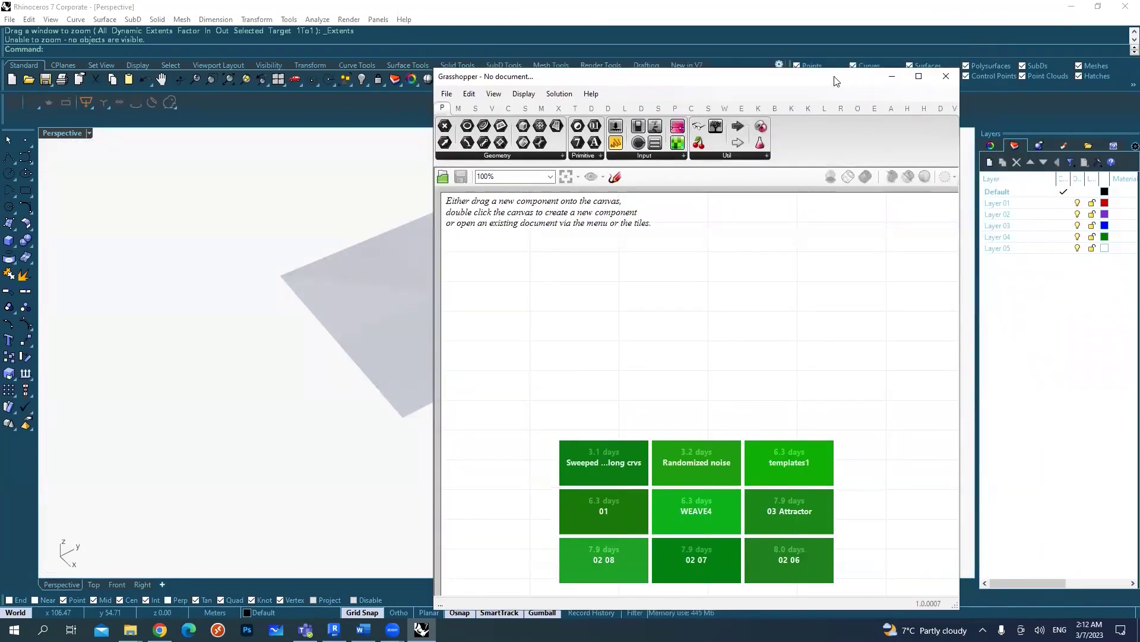
Step: Restore Rhino's four viewports, enlarge and rotate the Perspective view, and reposition the Grasshopper window beside it
{"action": "left_click_drag", "start_coordinate": [836, 80], "coordinate": [841, 66]}
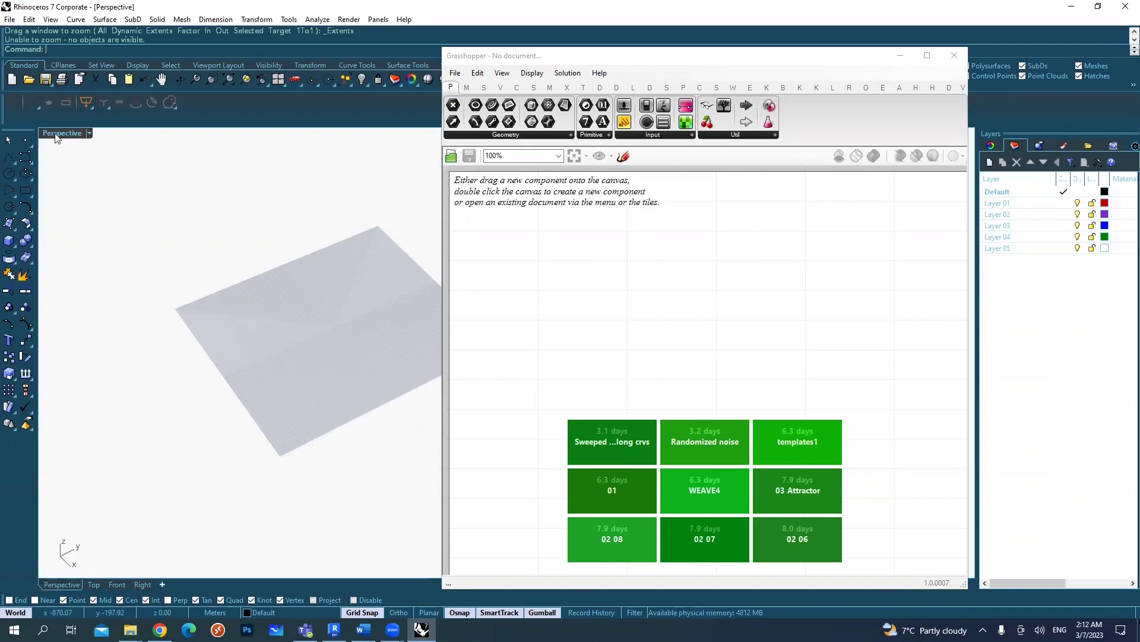
{"action": "double_click", "coordinate": [60, 134]}
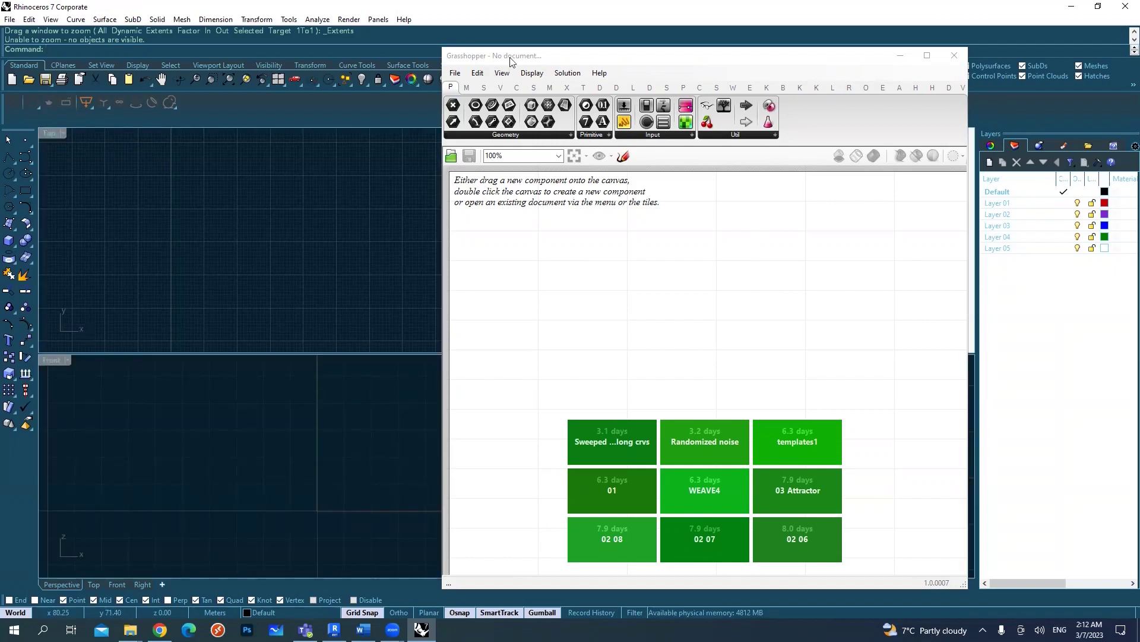
{"action": "left_click_drag", "start_coordinate": [515, 61], "coordinate": [648, 64]}
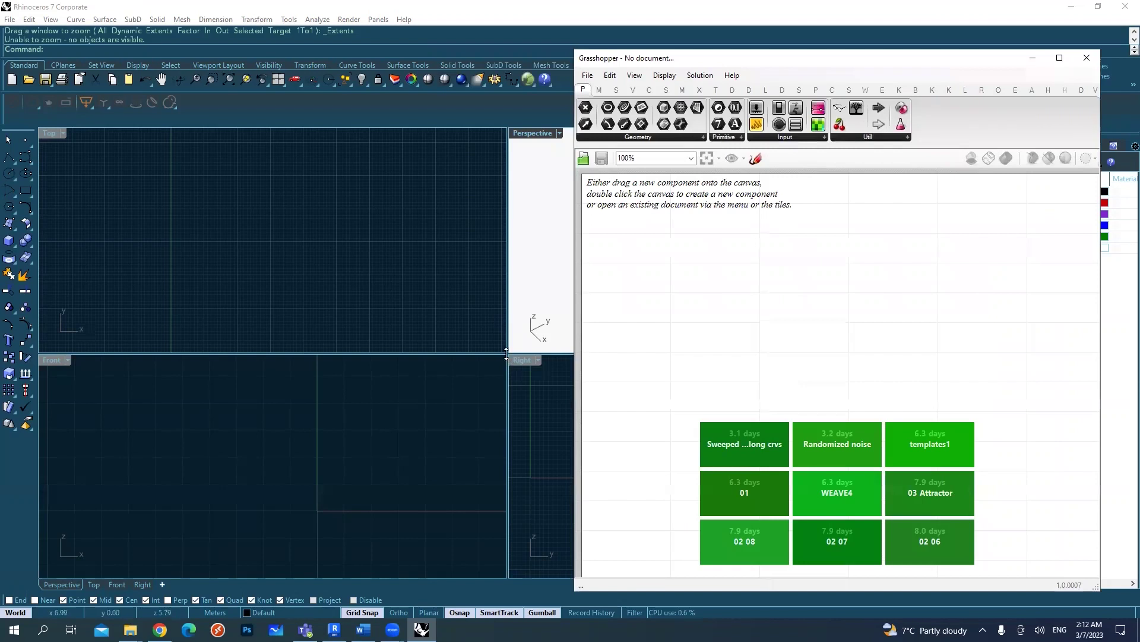
{"action": "left_click_drag", "start_coordinate": [471, 357], "coordinate": [244, 472]}
{"action": "right_click_drag", "start_coordinate": [331, 349], "coordinate": [374, 347]}
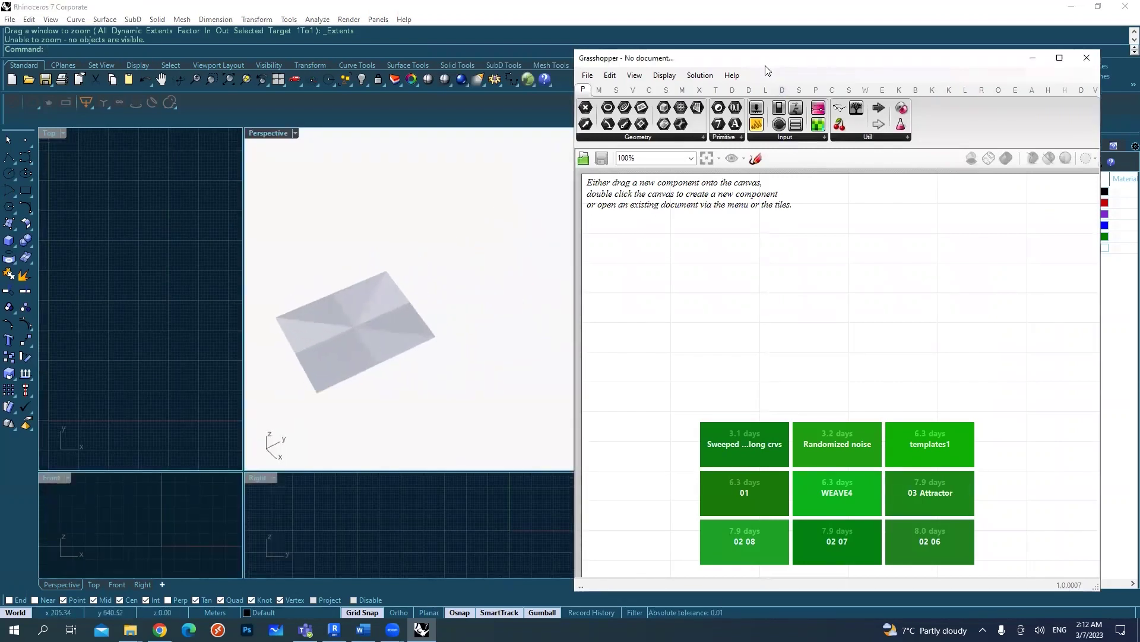
{"action": "left_click_drag", "start_coordinate": [766, 71], "coordinate": [619, 64]}
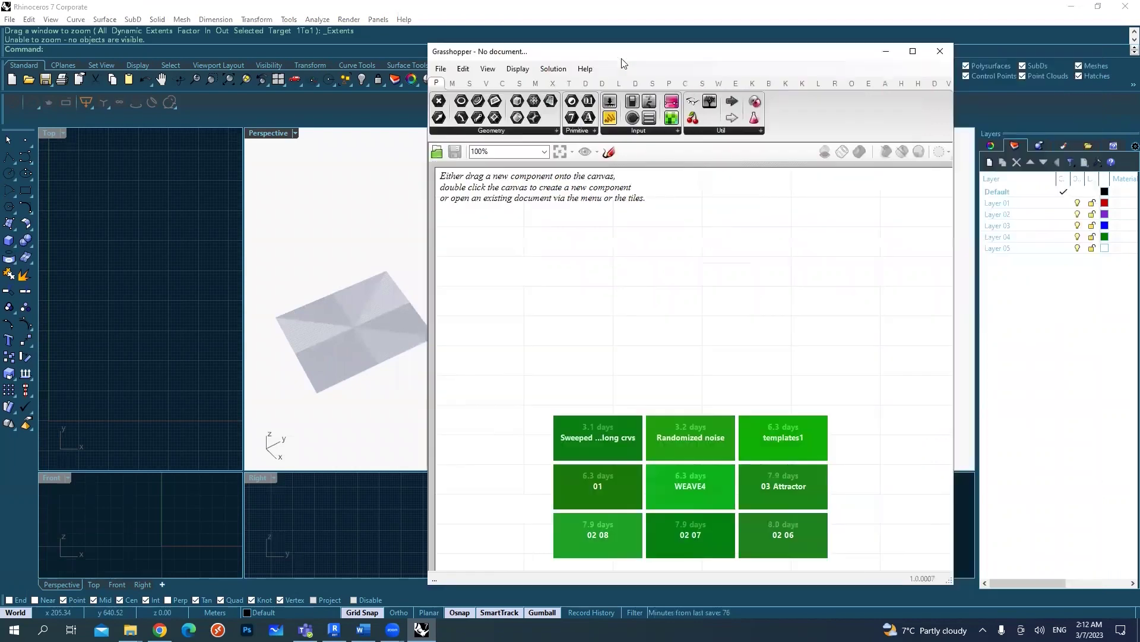
Step: Drop a Panel component from Params > Input onto the canvas and nudge it into position
{"action": "scroll", "coordinate": [657, 286], "scroll_direction": "down", "scroll_amount": 3}
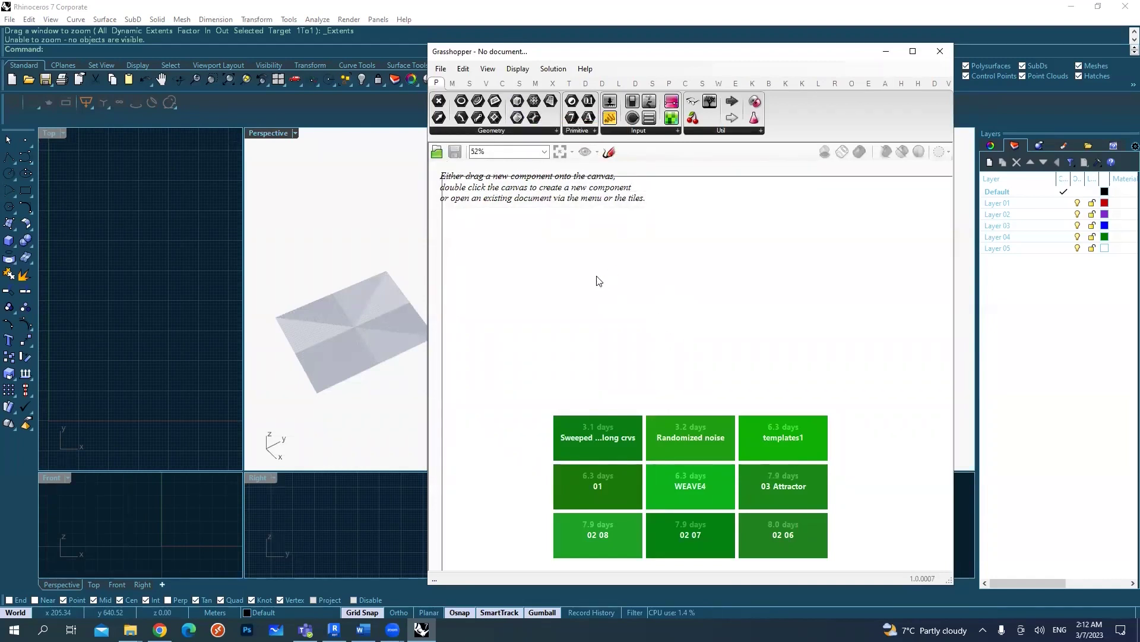
{"action": "scroll", "coordinate": [598, 279], "scroll_direction": "up", "scroll_amount": 1}
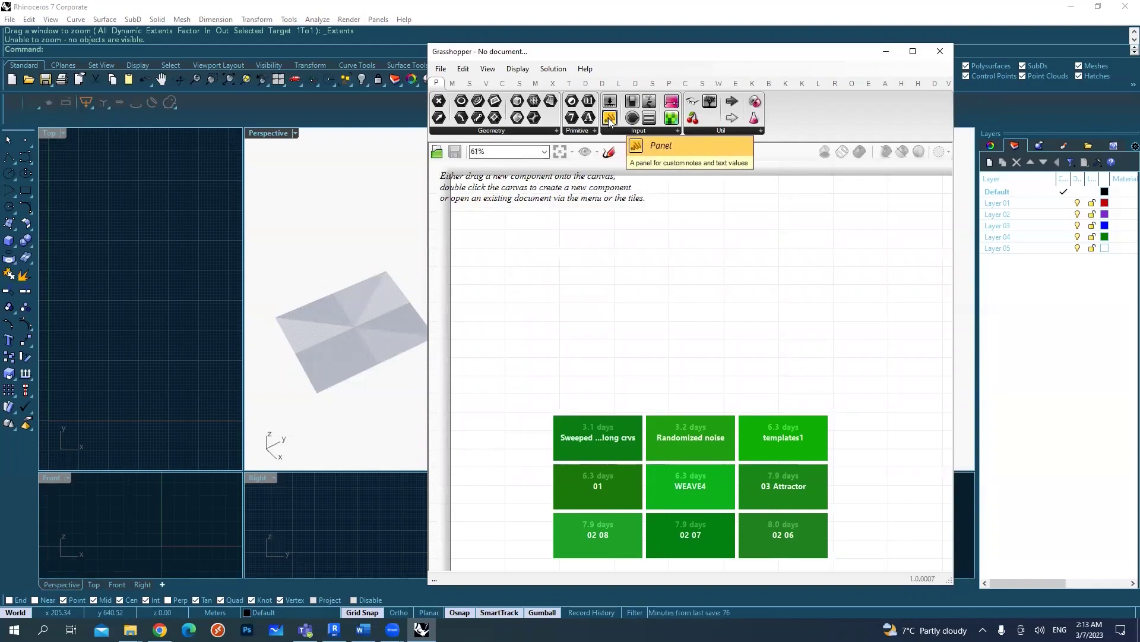
{"action": "left_click_drag", "start_coordinate": [607, 121], "coordinate": [573, 225]}
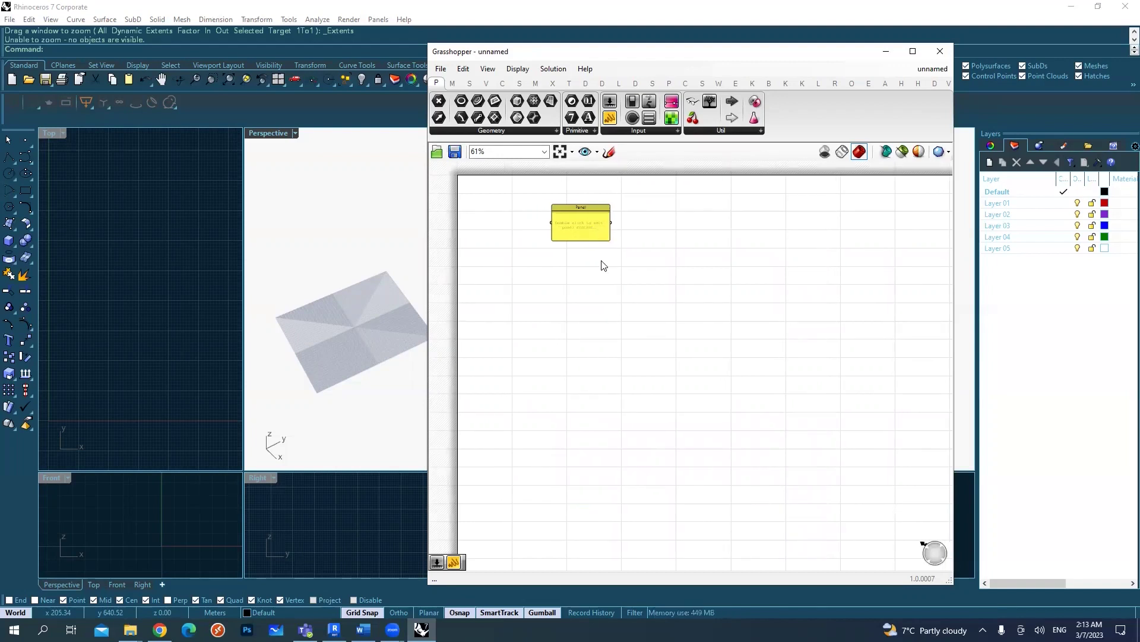
{"action": "scroll", "coordinate": [645, 255], "scroll_direction": "down", "scroll_amount": 2}
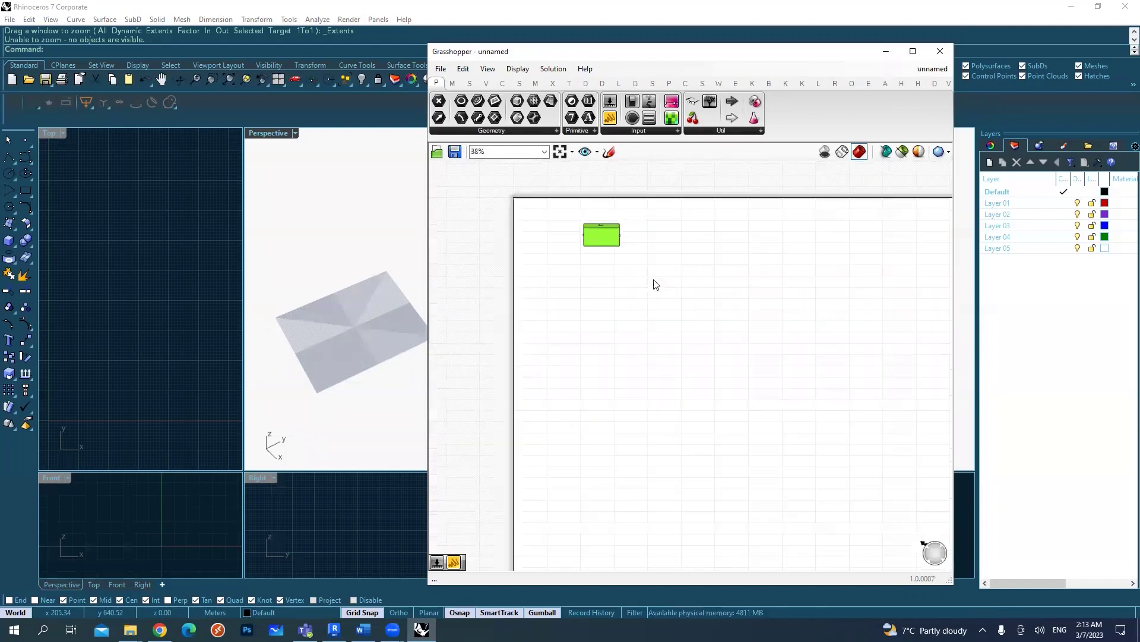
{"action": "left_click_drag", "start_coordinate": [618, 240], "coordinate": [630, 256]}
{"action": "scroll", "coordinate": [583, 204], "scroll_direction": "up", "scroll_amount": 3}
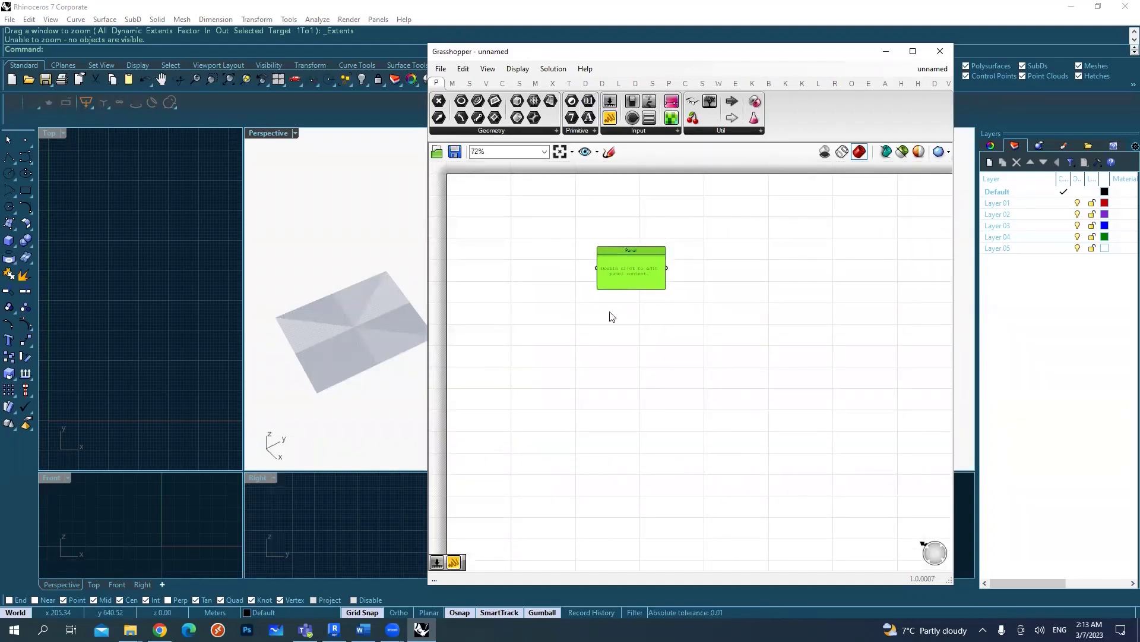
{"action": "scroll", "coordinate": [720, 291], "scroll_direction": "up", "scroll_amount": 3}
{"action": "left_click_drag", "start_coordinate": [644, 263], "coordinate": [625, 258]}
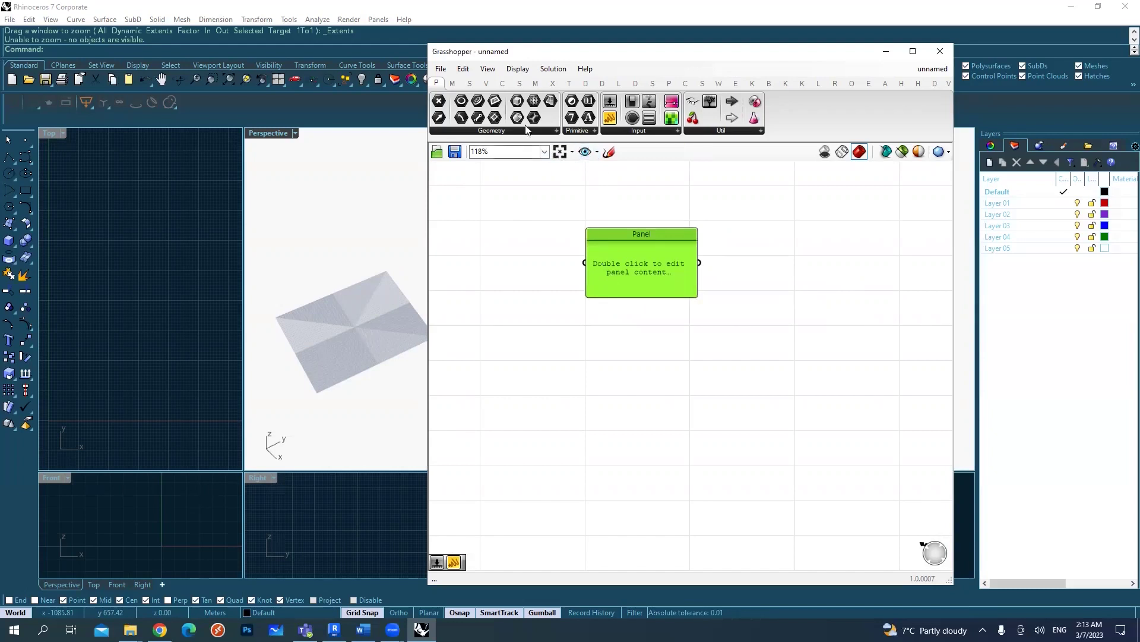
{"action": "left_click_drag", "start_coordinate": [645, 273], "coordinate": [623, 229]}
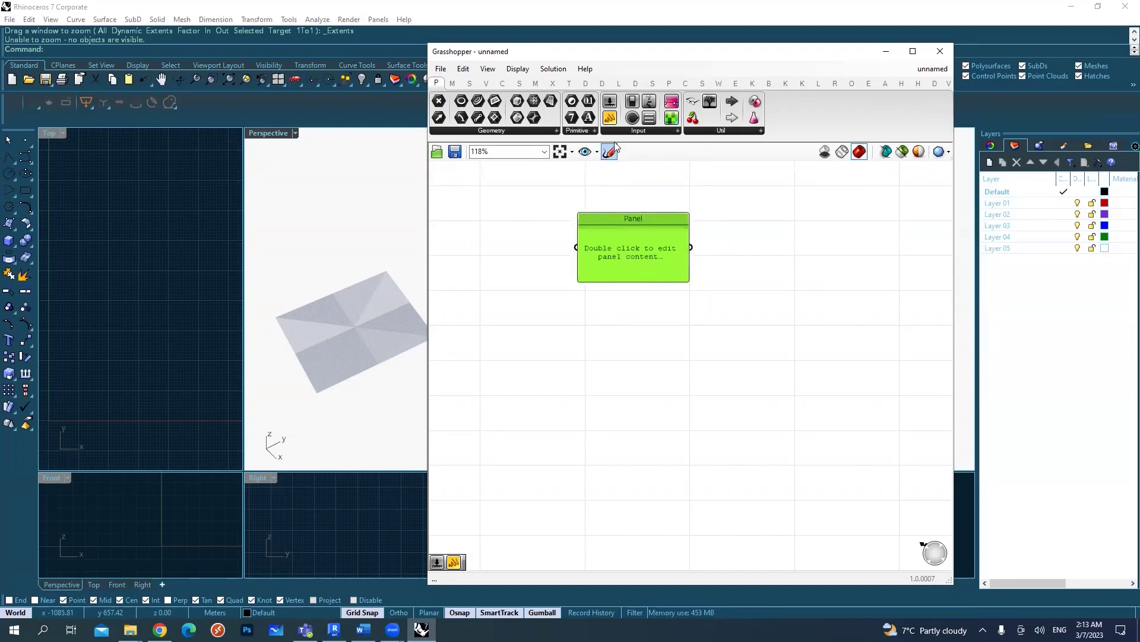
{"action": "left_click_drag", "start_coordinate": [636, 252], "coordinate": [635, 245]}
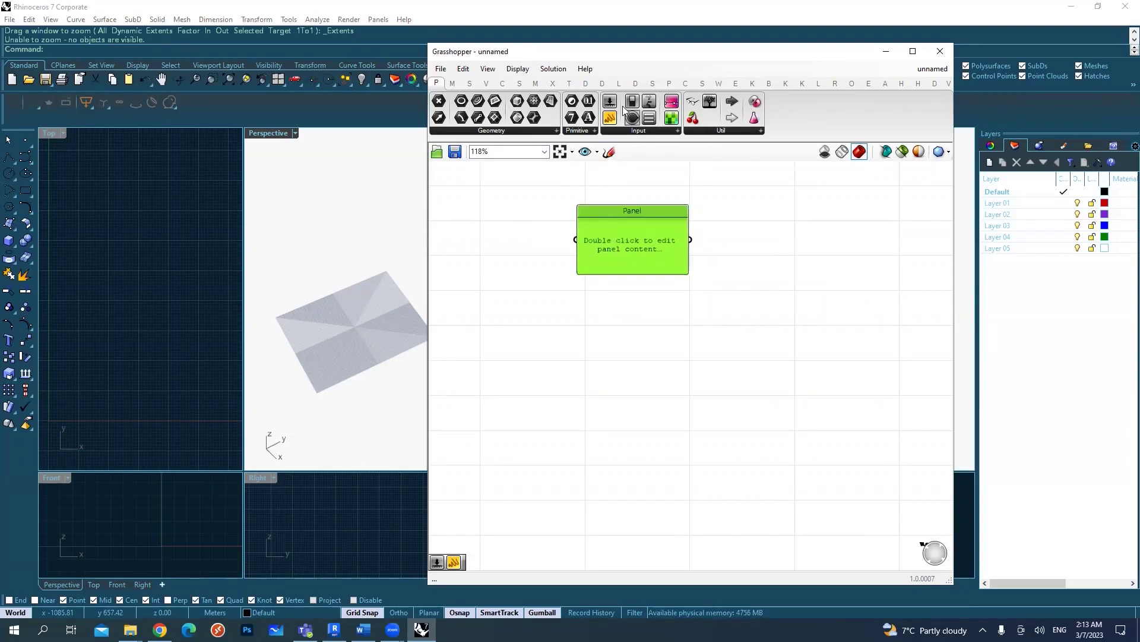
Step: Add a Number Slider at 0.250 below the Panel and shift it slightly right
{"action": "left_click", "coordinate": [639, 135]}
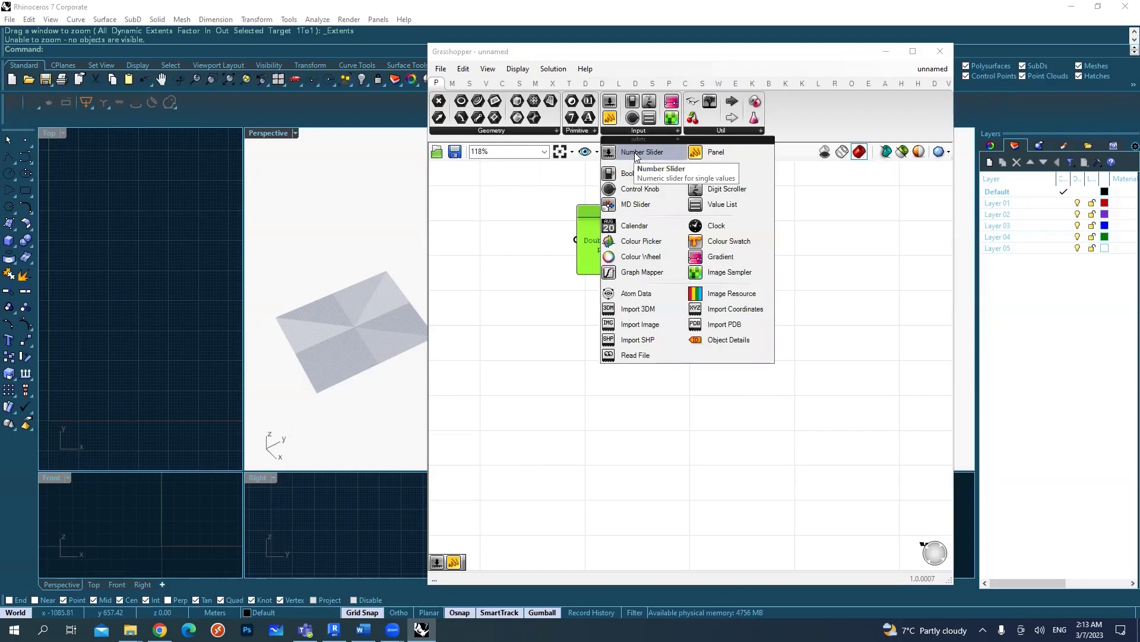
{"action": "left_click_drag", "start_coordinate": [635, 152], "coordinate": [634, 369]}
{"action": "left_click", "coordinate": [631, 369]}
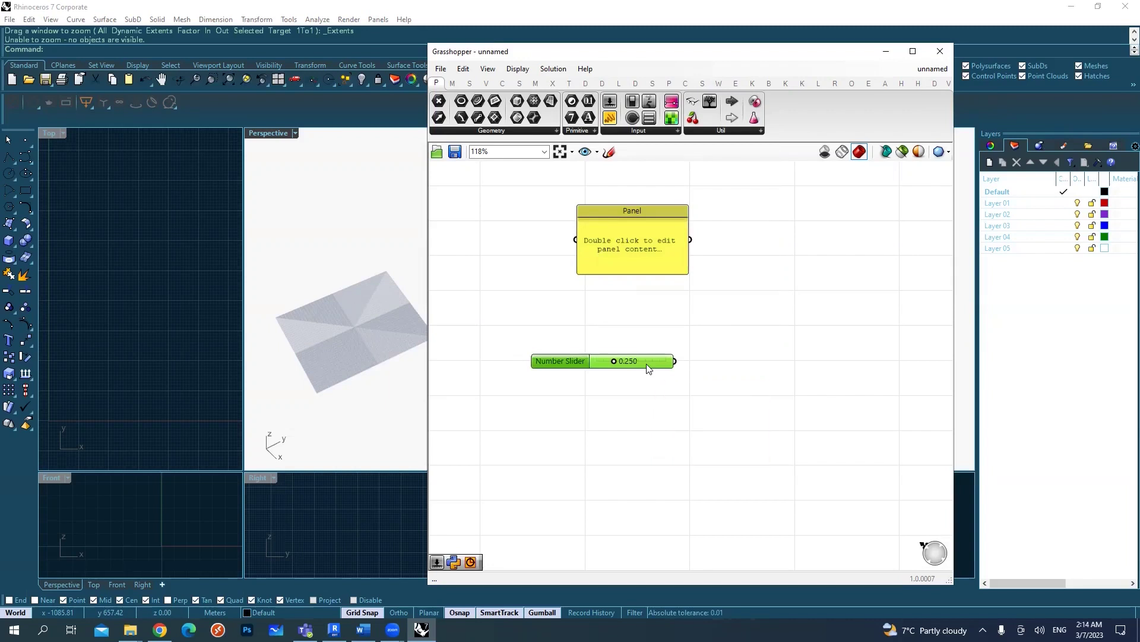
{"action": "left_click_drag", "start_coordinate": [577, 366], "coordinate": [593, 370]}
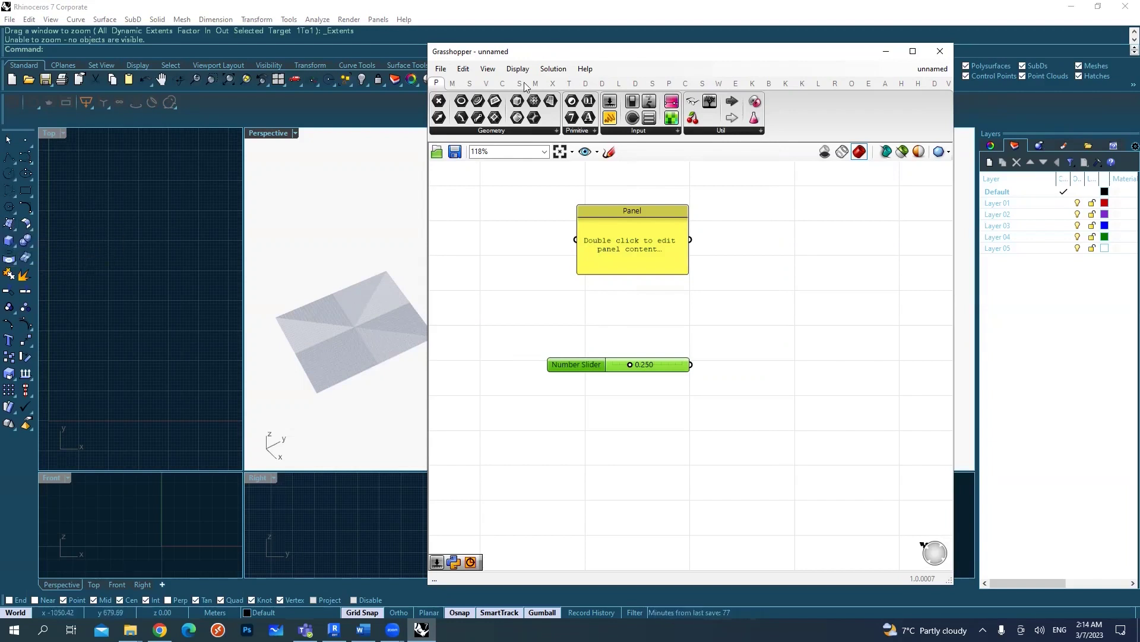
Step: Widen the Grasshopper window leftward and browse the Math, Set, Curve, Surface, Mesh and Intersect tabs
{"action": "scroll", "coordinate": [465, 84], "scroll_direction": "down", "scroll_amount": 1}
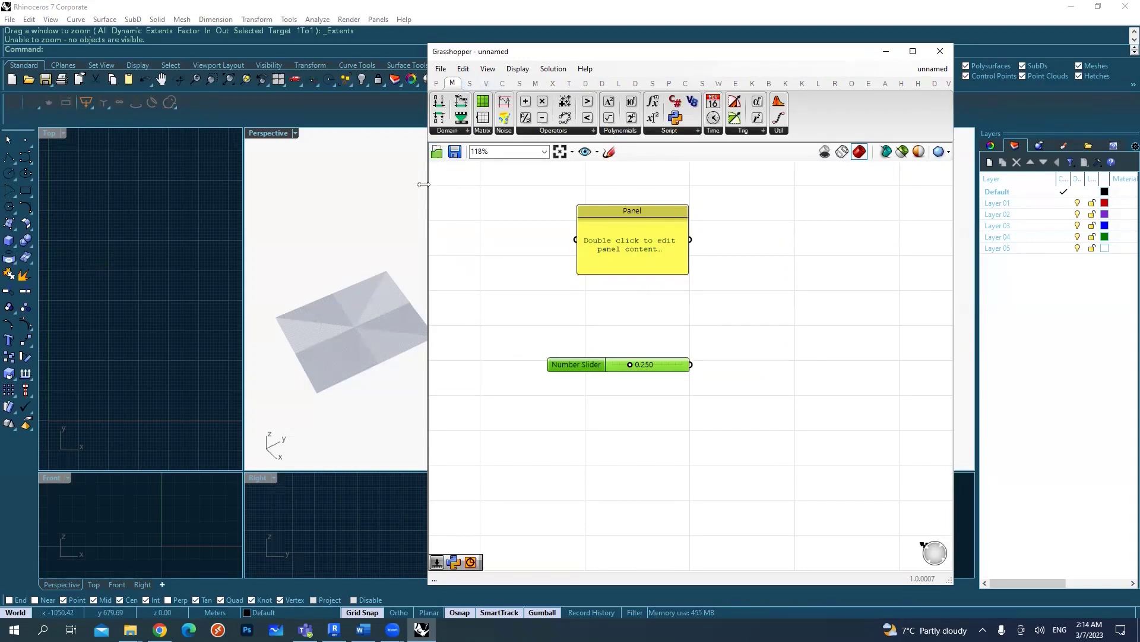
{"action": "left_click_drag", "start_coordinate": [423, 185], "coordinate": [271, 181]}
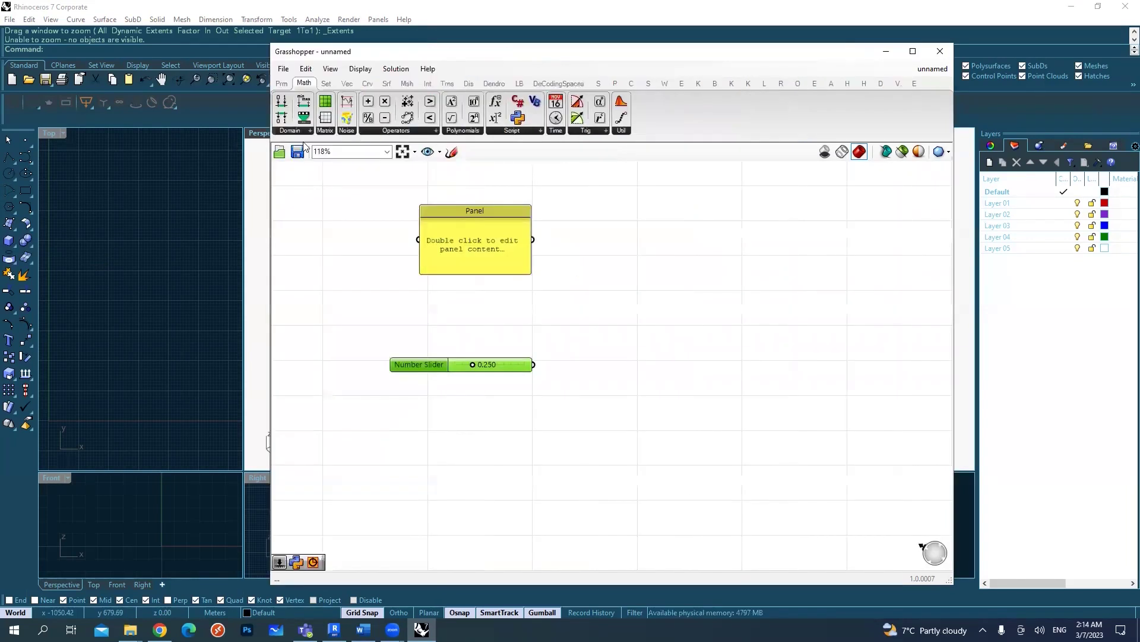
{"action": "left_click", "coordinate": [326, 83]}
{"action": "left_click", "coordinate": [304, 83]}
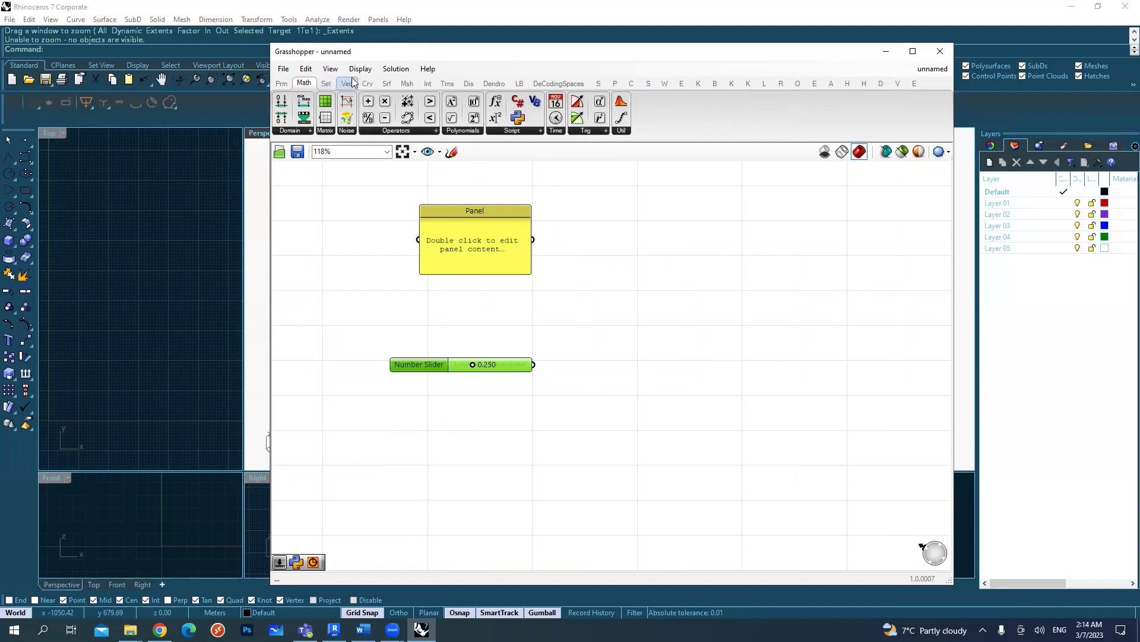
{"action": "left_click", "coordinate": [368, 83]}
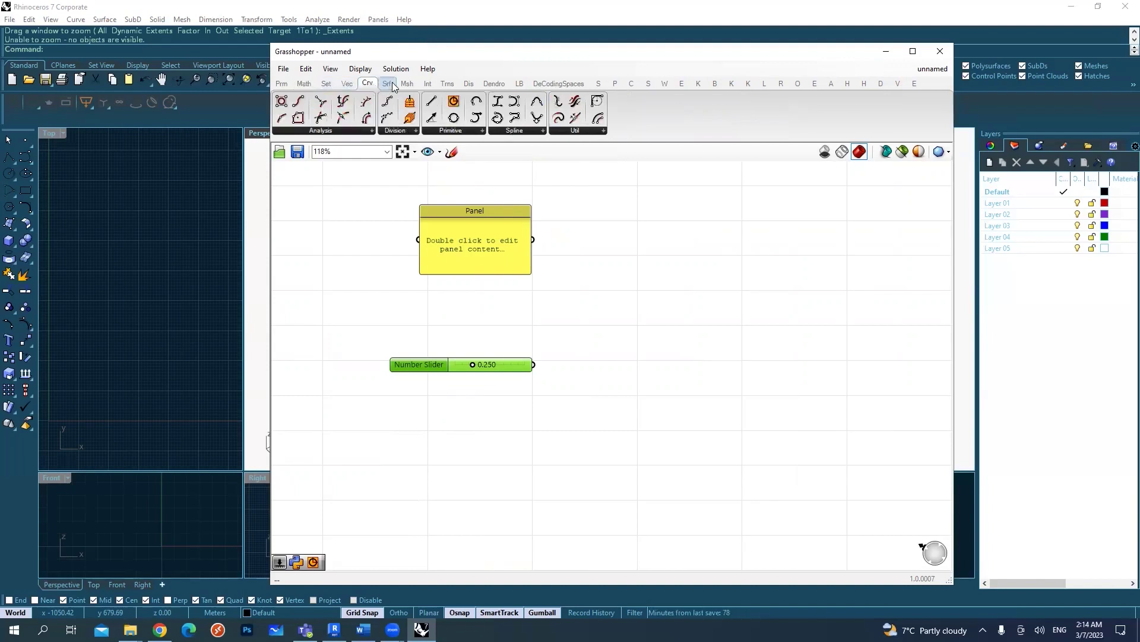
{"action": "left_click", "coordinate": [388, 83]}
{"action": "left_click", "coordinate": [416, 84]}
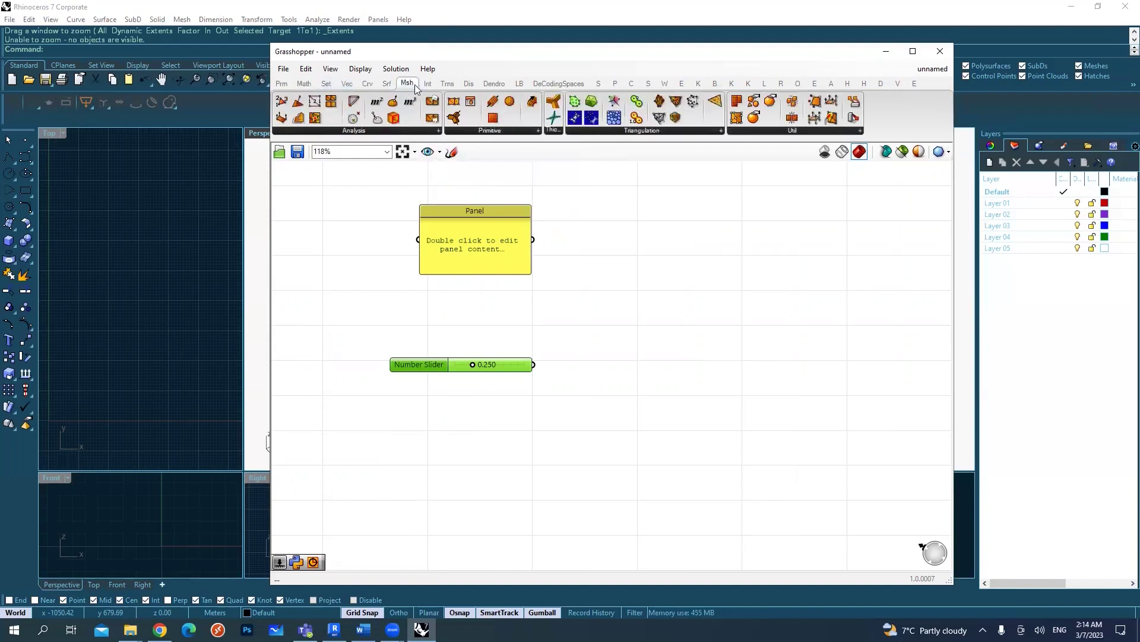
{"action": "left_click", "coordinate": [428, 84]}
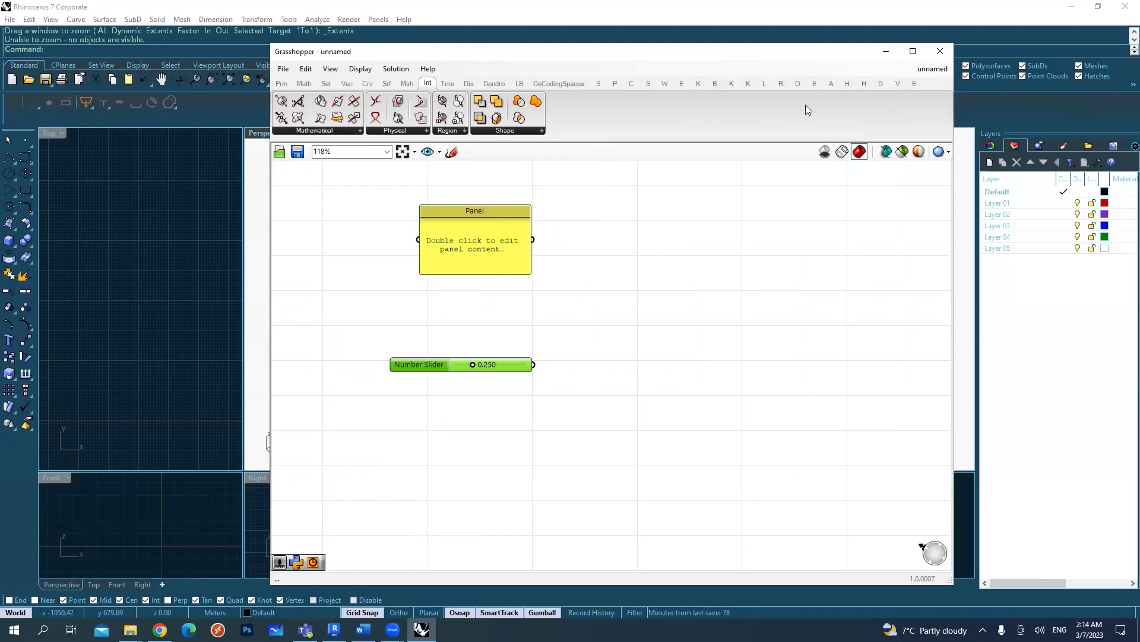
{"action": "left_click", "coordinate": [272, 176]}
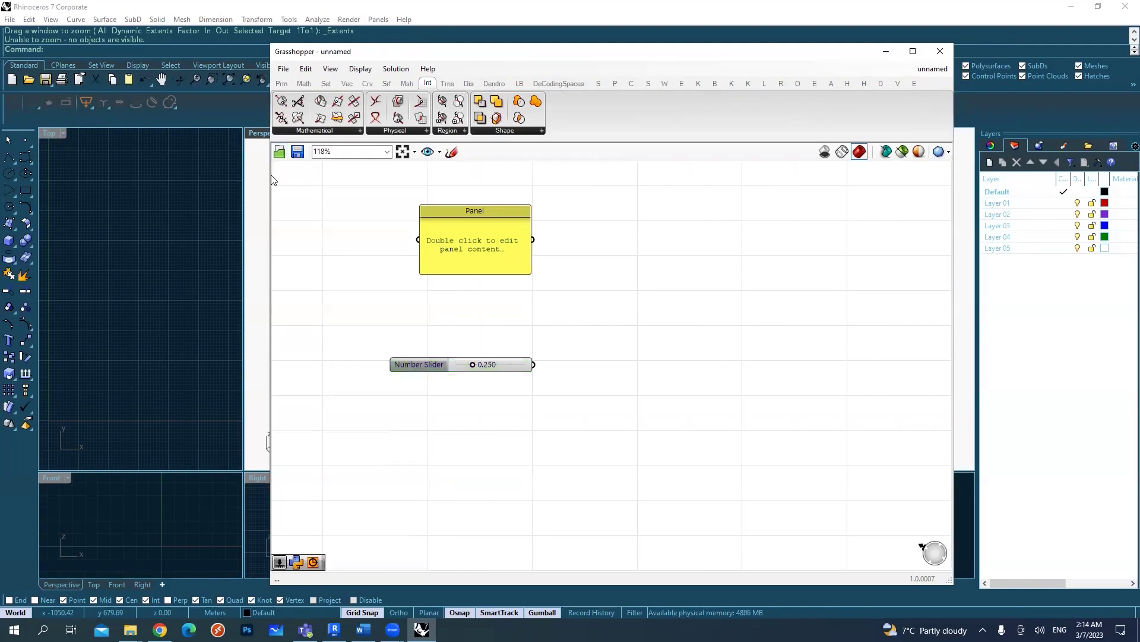
{"action": "left_click_drag", "start_coordinate": [269, 177], "coordinate": [220, 177]}
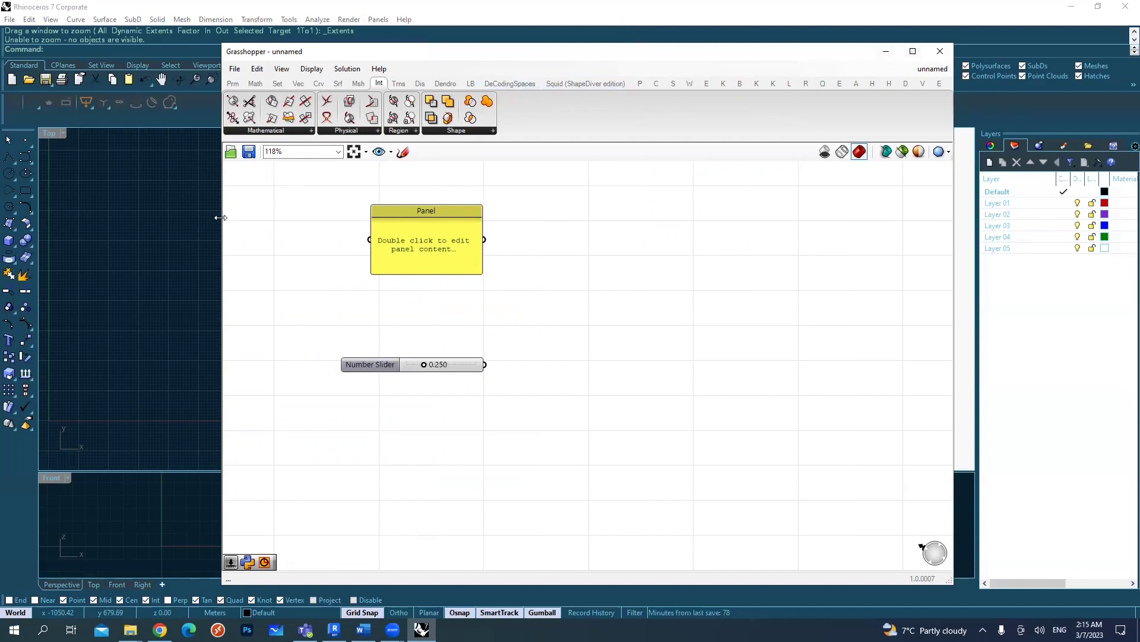
Step: Widen the Grasshopper window, pan the canvas to show the Panel above the slider, and deselect it
{"action": "left_click_drag", "start_coordinate": [220, 217], "coordinate": [101, 218]}
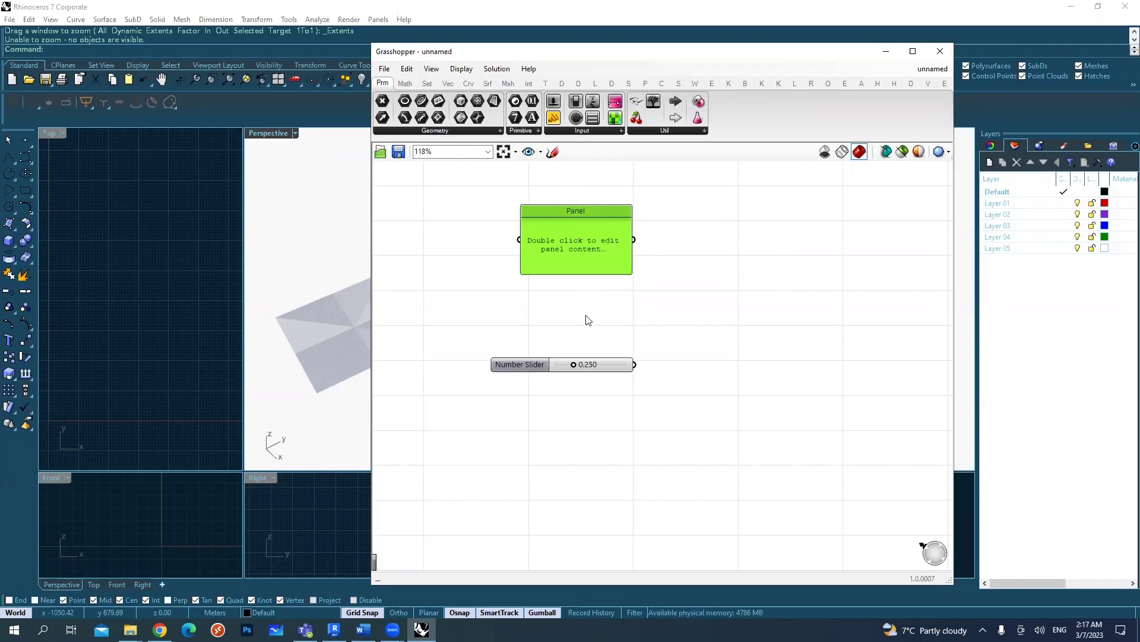
{"action": "scroll", "coordinate": [610, 366], "scroll_direction": "down", "scroll_amount": 3}
{"action": "right_click_drag", "start_coordinate": [618, 352], "coordinate": [635, 312]}
{"action": "left_click_drag", "start_coordinate": [664, 238], "coordinate": [594, 201]}
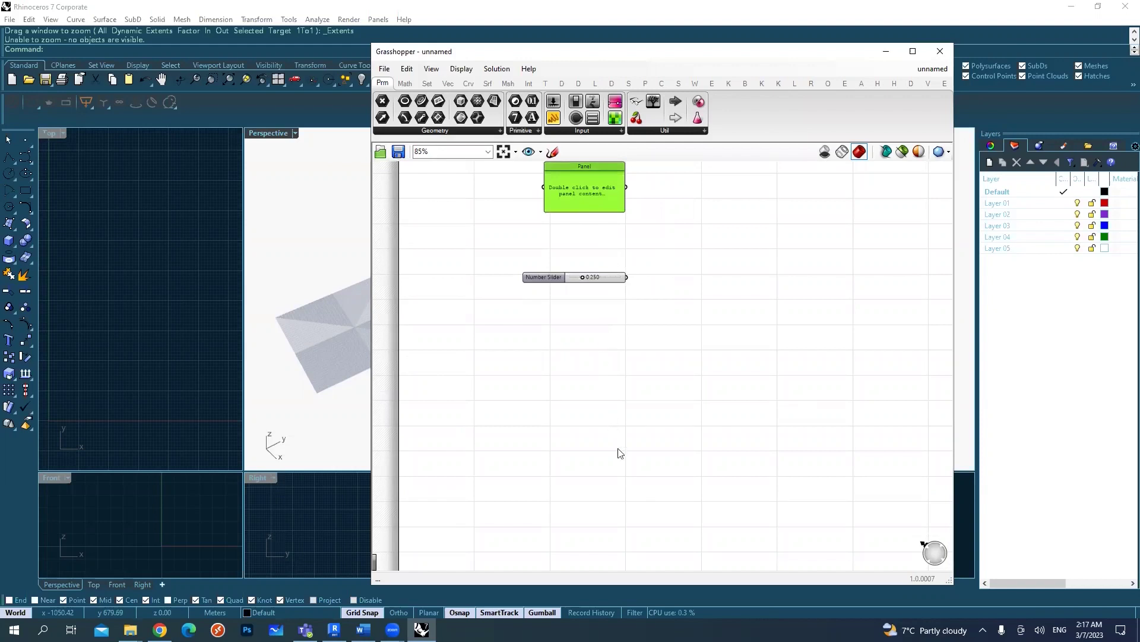
{"action": "right_click_drag", "start_coordinate": [614, 400], "coordinate": [616, 428]}
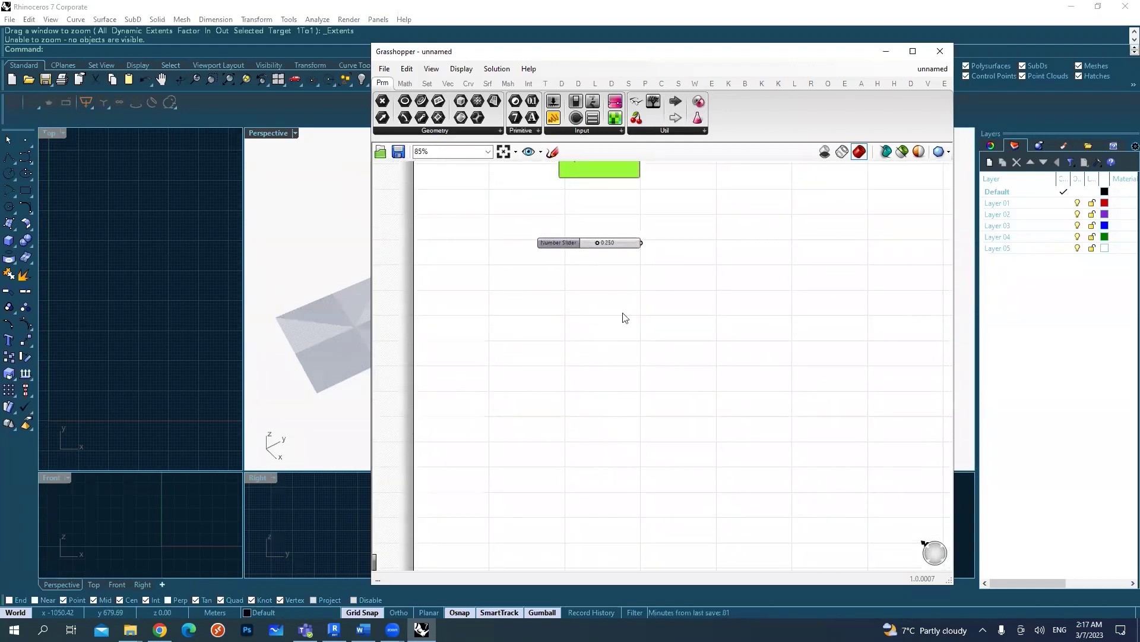
{"action": "right_click_drag", "start_coordinate": [651, 225], "coordinate": [650, 297]}
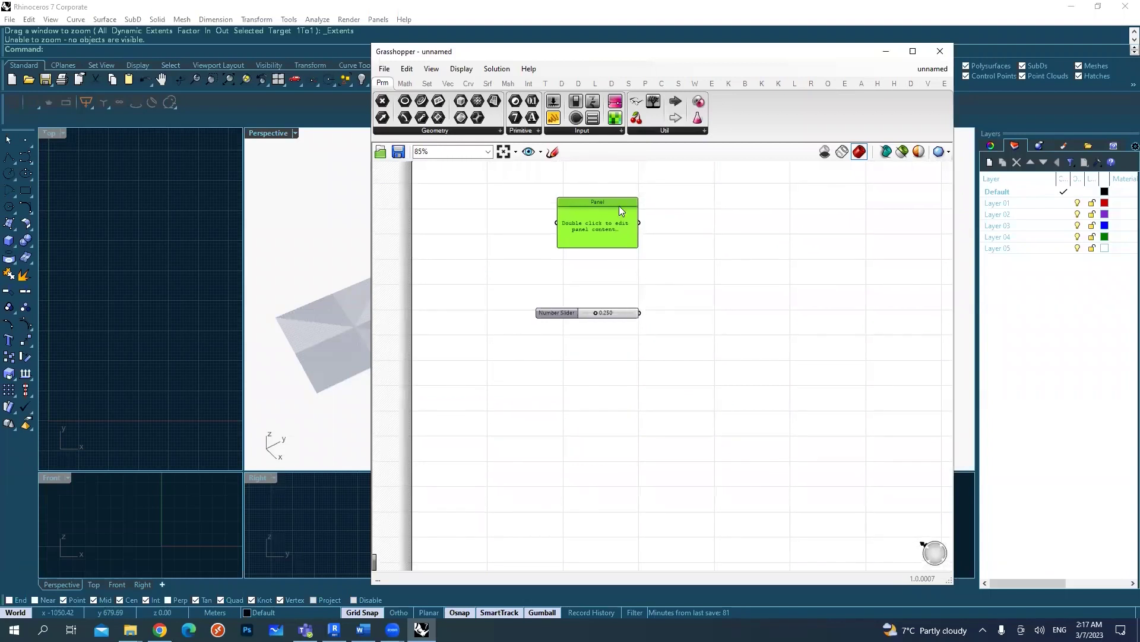
{"action": "right_click_drag", "start_coordinate": [630, 209], "coordinate": [629, 220]}
{"action": "left_click", "coordinate": [668, 248]}
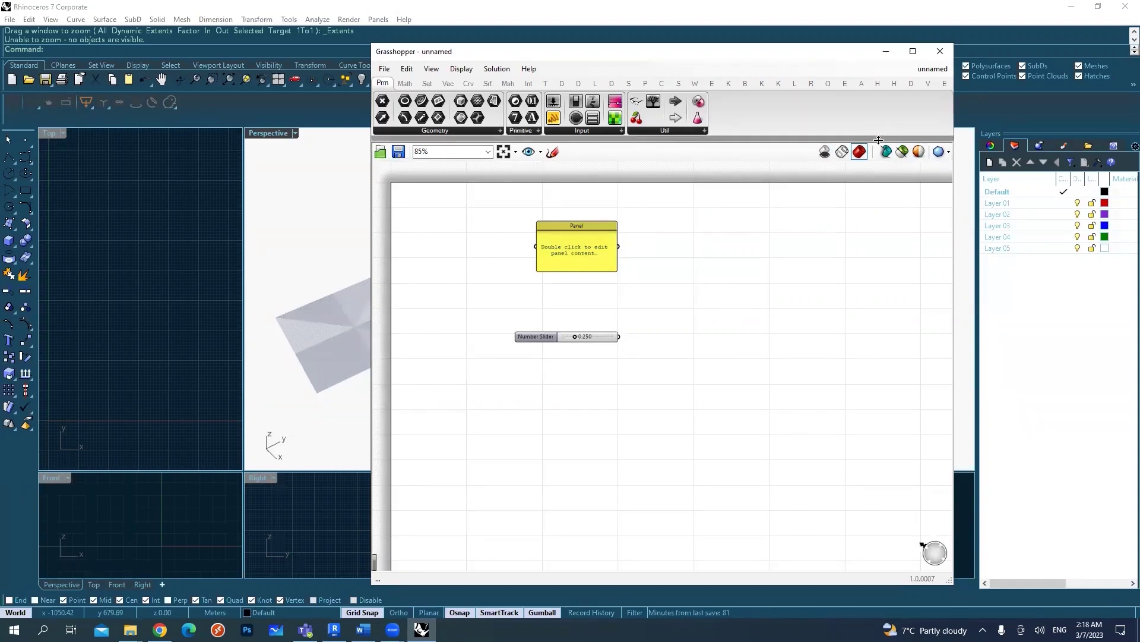
Step: Search 'cir' on the canvas and place a Circle component beside the Panel and slider
{"action": "scroll", "coordinate": [610, 281], "scroll_direction": "down", "scroll_amount": 1}
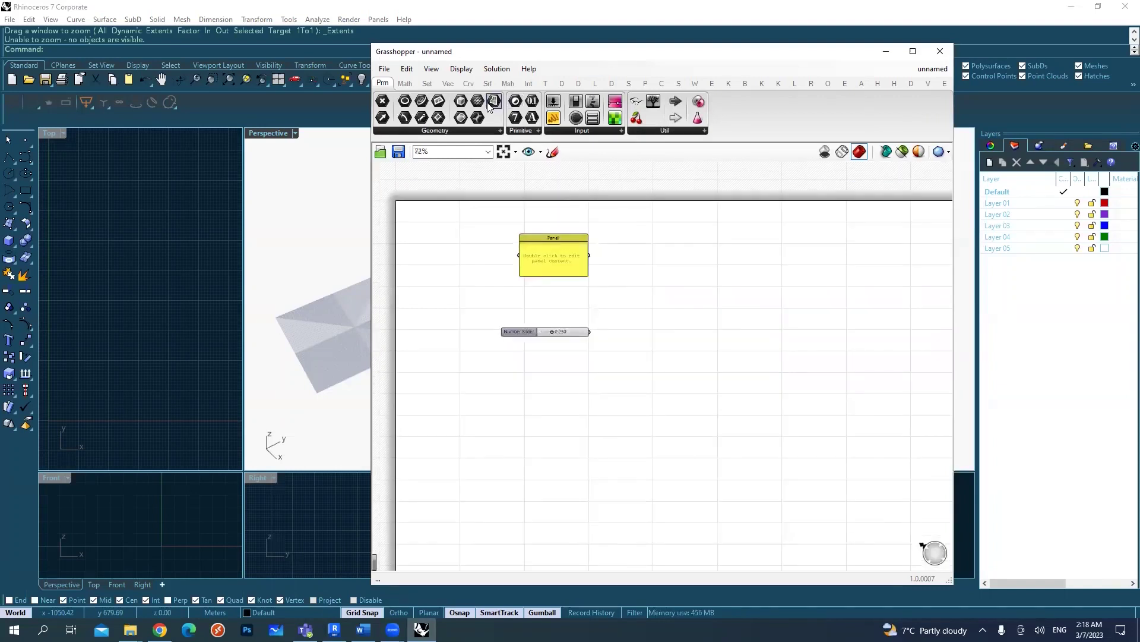
{"action": "double_click", "coordinate": [708, 298]}
{"action": "type", "text": "cir"}
{"action": "left_click", "coordinate": [694, 284]}
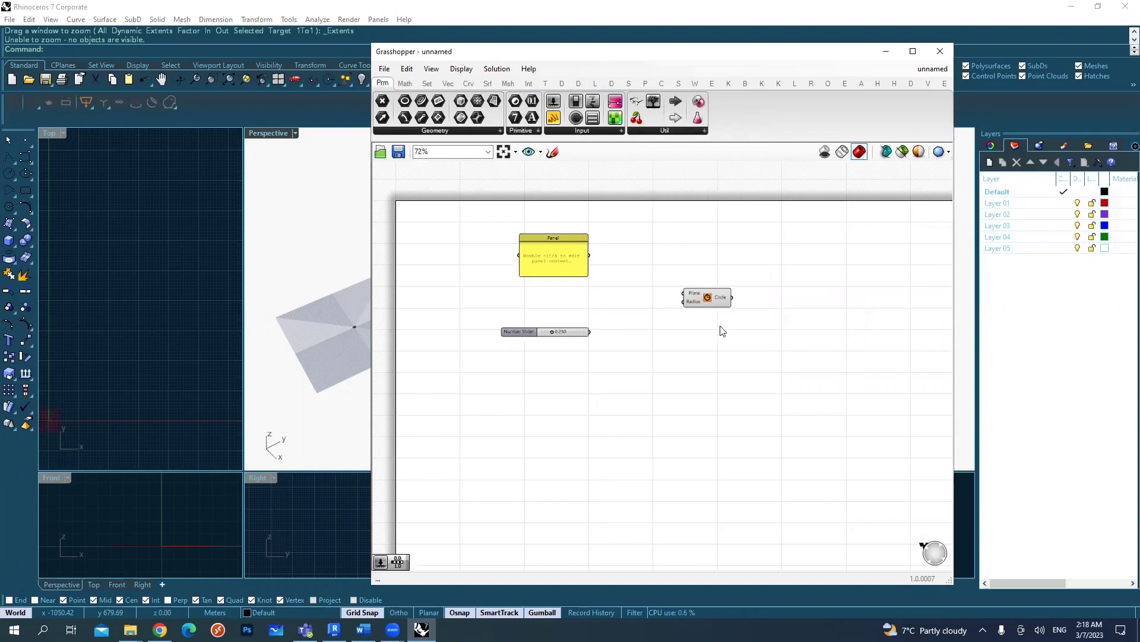
Step: Dismiss a second component search, deselect the Circle, and open the display options
{"action": "scroll", "coordinate": [696, 298], "scroll_direction": "up", "scroll_amount": 1}
{"action": "double_click", "coordinate": [703, 263]}
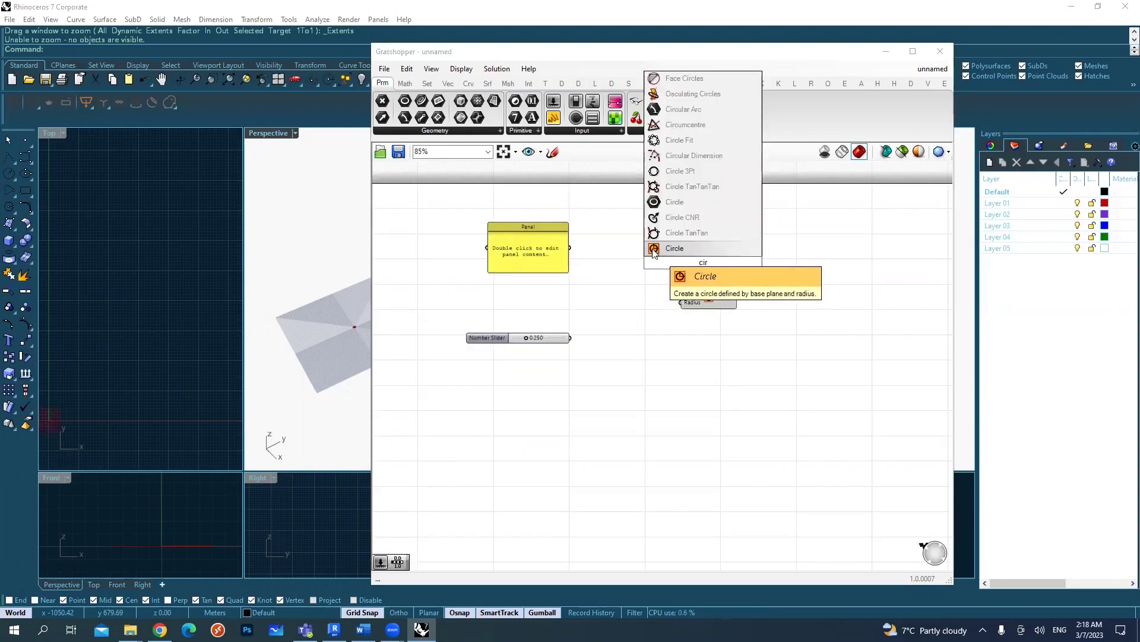
{"action": "key", "text": "Escape"}
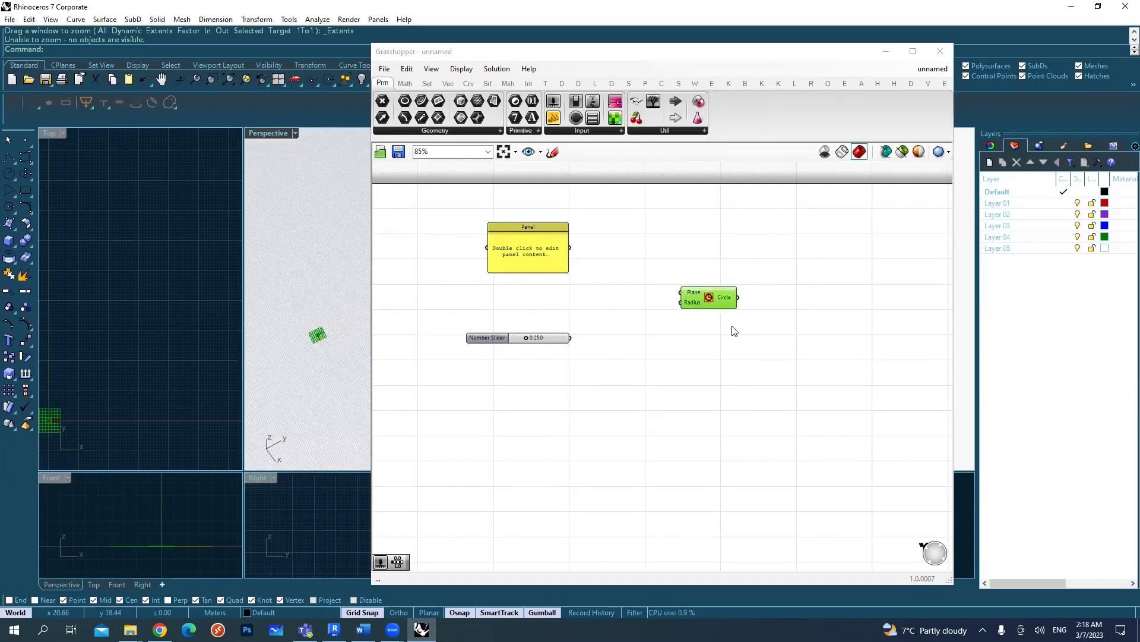
{"action": "left_click", "coordinate": [733, 331]}
{"action": "scroll", "coordinate": [683, 291], "scroll_direction": "up", "scroll_amount": 5}
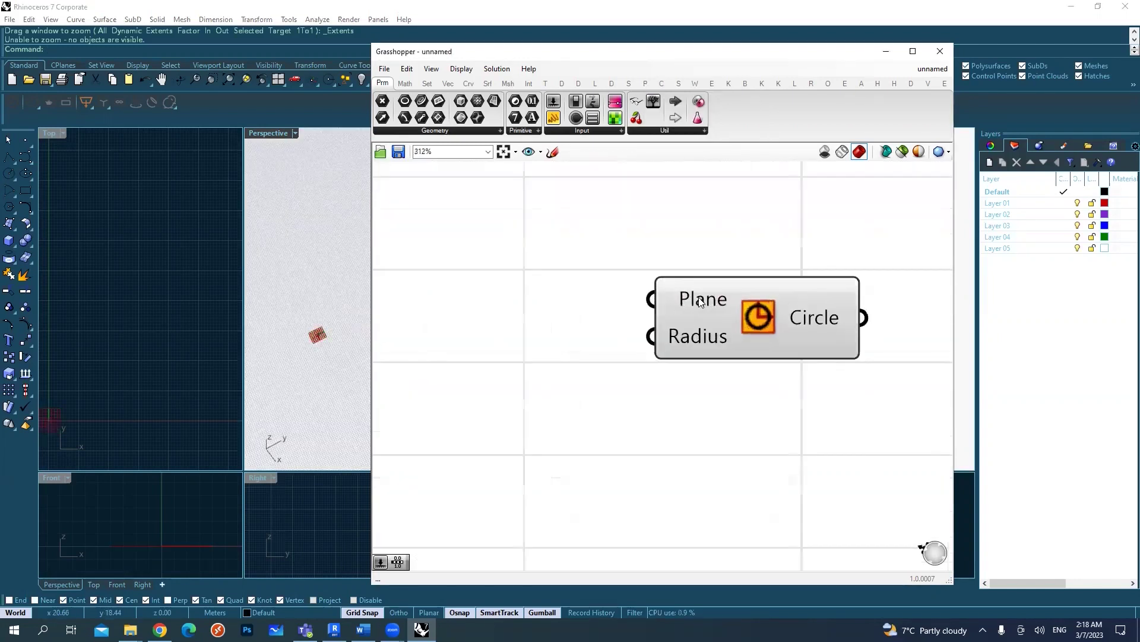
{"action": "left_click", "coordinate": [458, 68]}
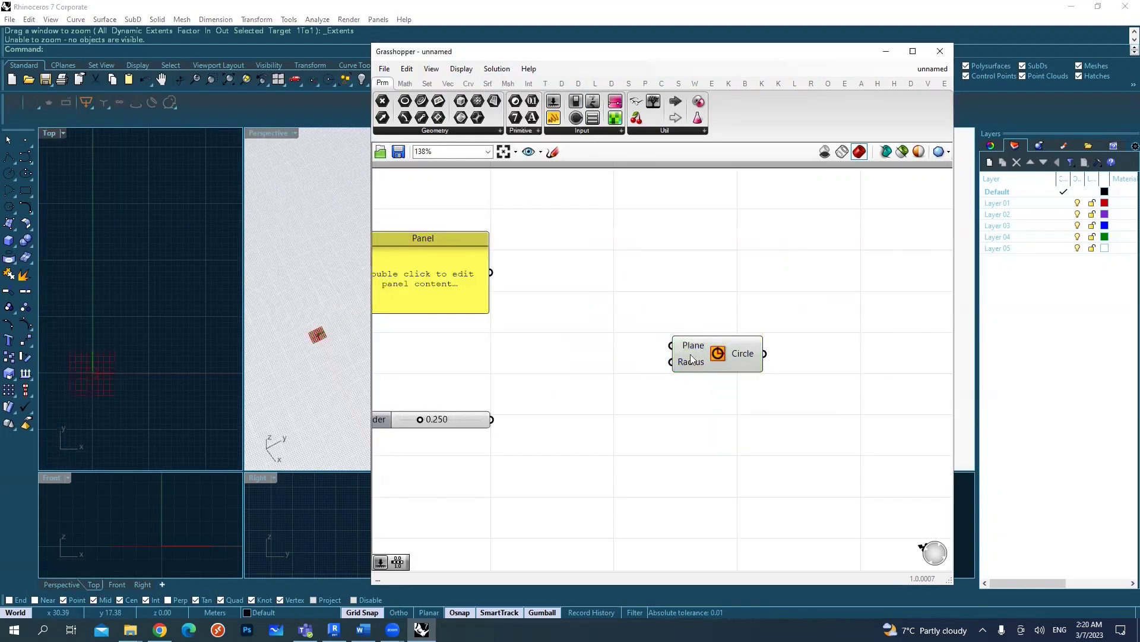
Step: Move the Circle component and zoom Rhino's Top viewport onto its default circle preview
{"action": "left_click_drag", "start_coordinate": [714, 354], "coordinate": [745, 353]}
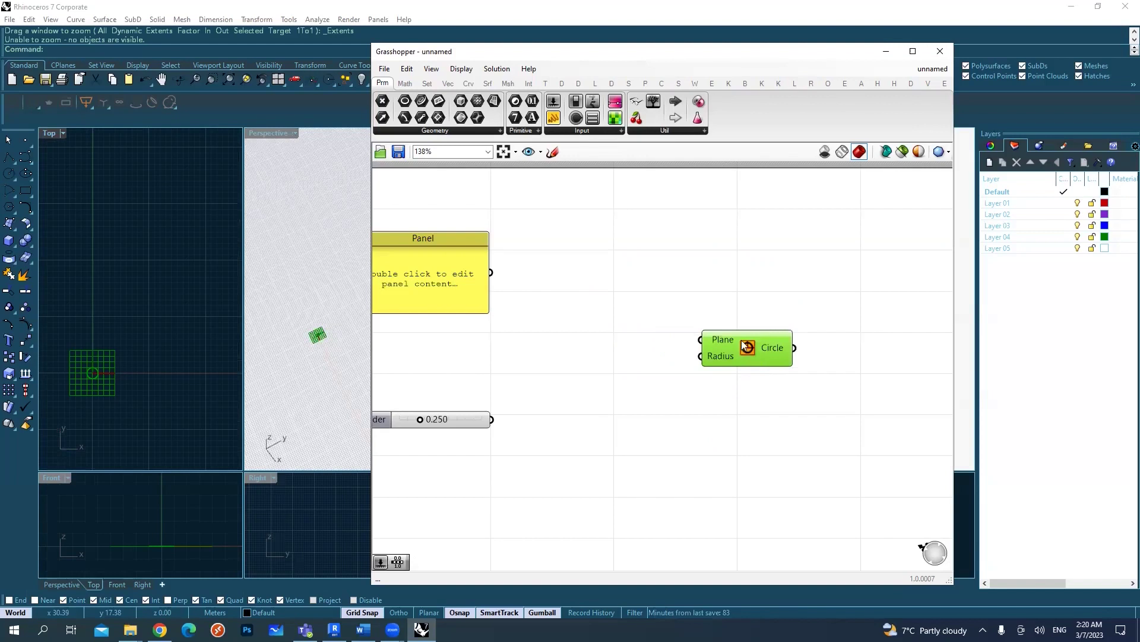
{"action": "left_click_drag", "start_coordinate": [773, 287], "coordinate": [747, 355]}
{"action": "right_click_drag", "start_coordinate": [731, 288], "coordinate": [742, 286]}
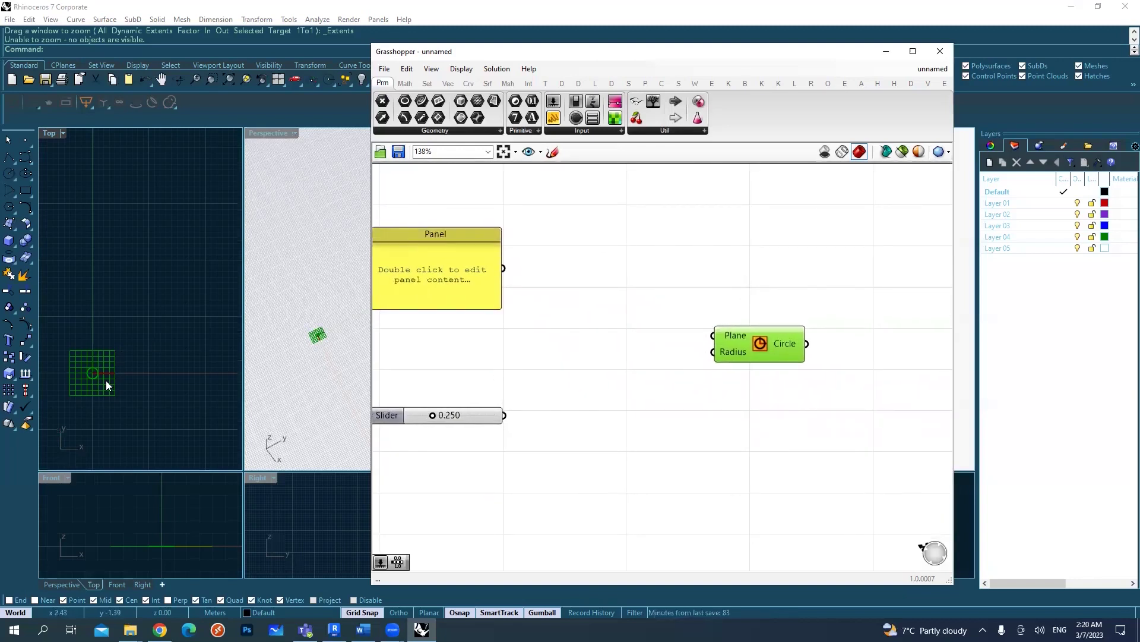
{"action": "right_click_drag", "start_coordinate": [104, 382], "coordinate": [145, 352]}
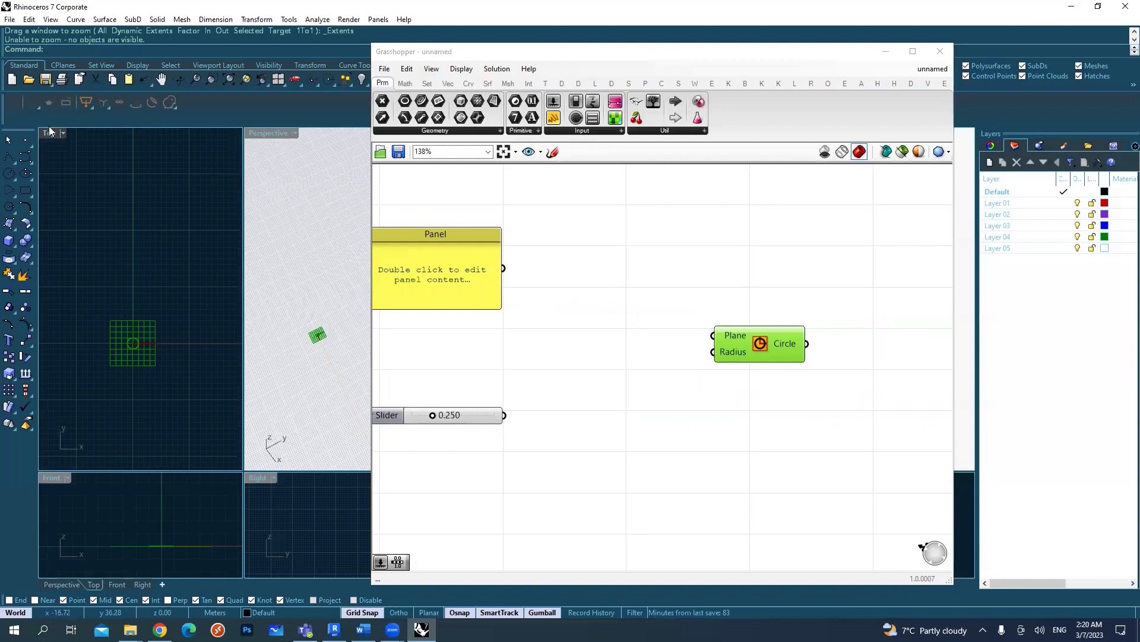
{"action": "scroll", "coordinate": [119, 347], "scroll_direction": "up", "scroll_amount": 5}
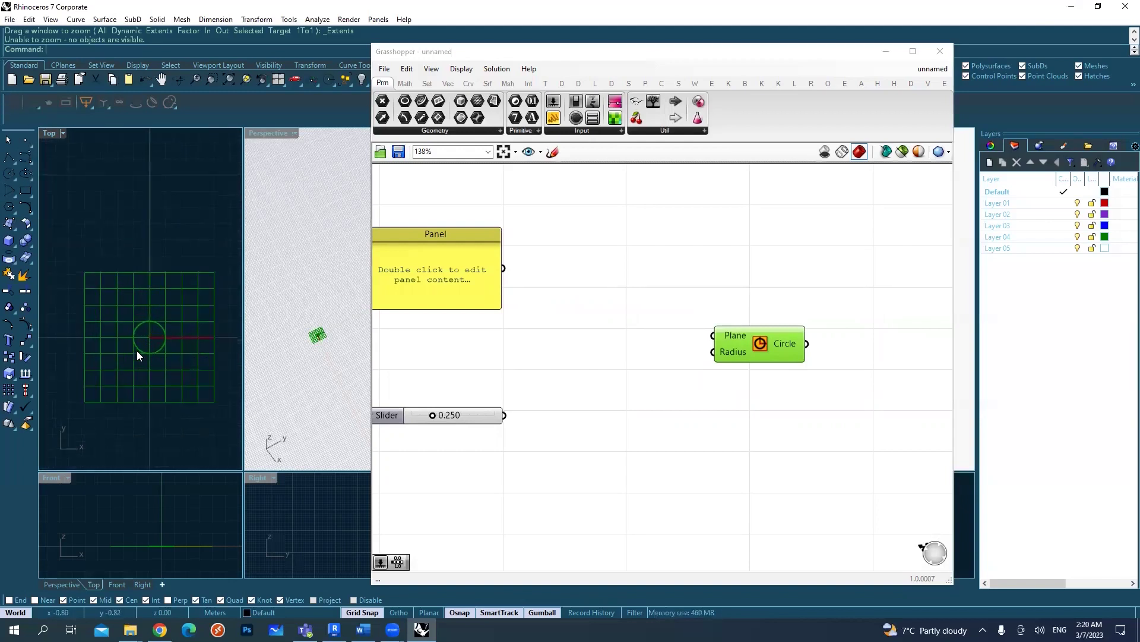
{"action": "scroll", "coordinate": [138, 347], "scroll_direction": "up", "scroll_amount": 3}
{"action": "scroll", "coordinate": [156, 336], "scroll_direction": "up", "scroll_amount": 3}
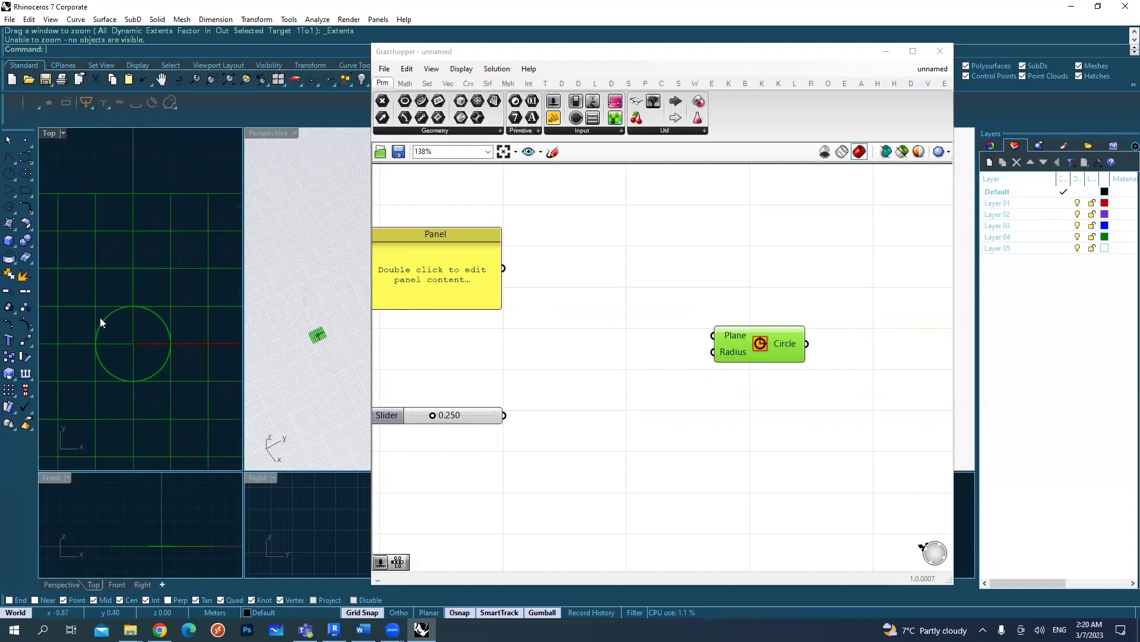
Step: Compare the circle preview colours: red when the Circle is deselected, green when selected
{"action": "left_click", "coordinate": [772, 369]}
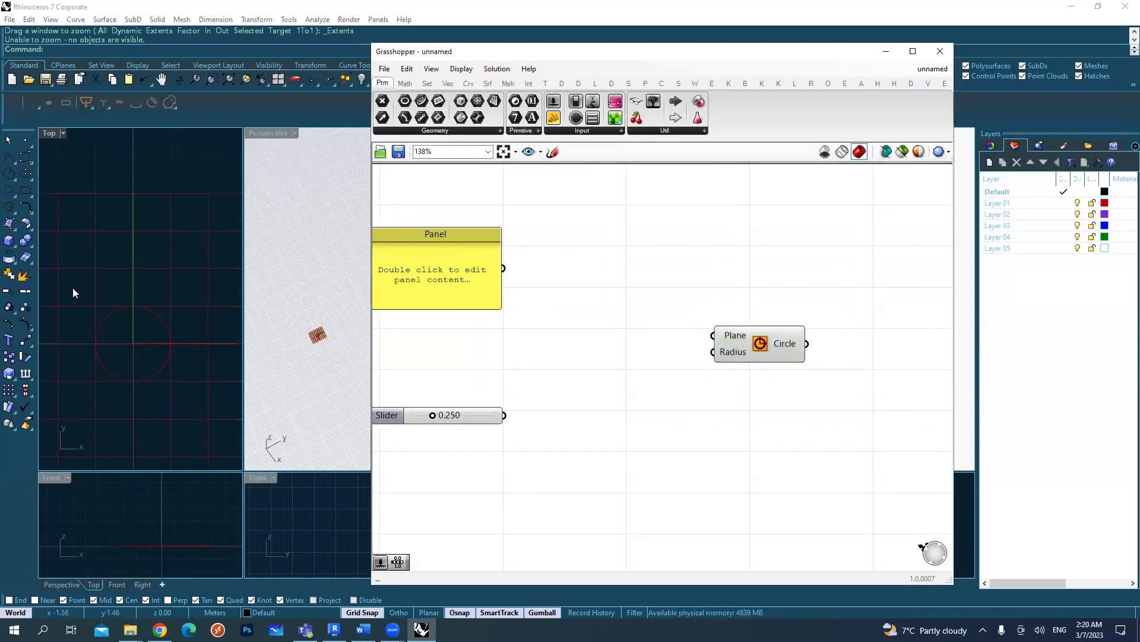
{"action": "left_click_drag", "start_coordinate": [70, 285], "coordinate": [179, 393]}
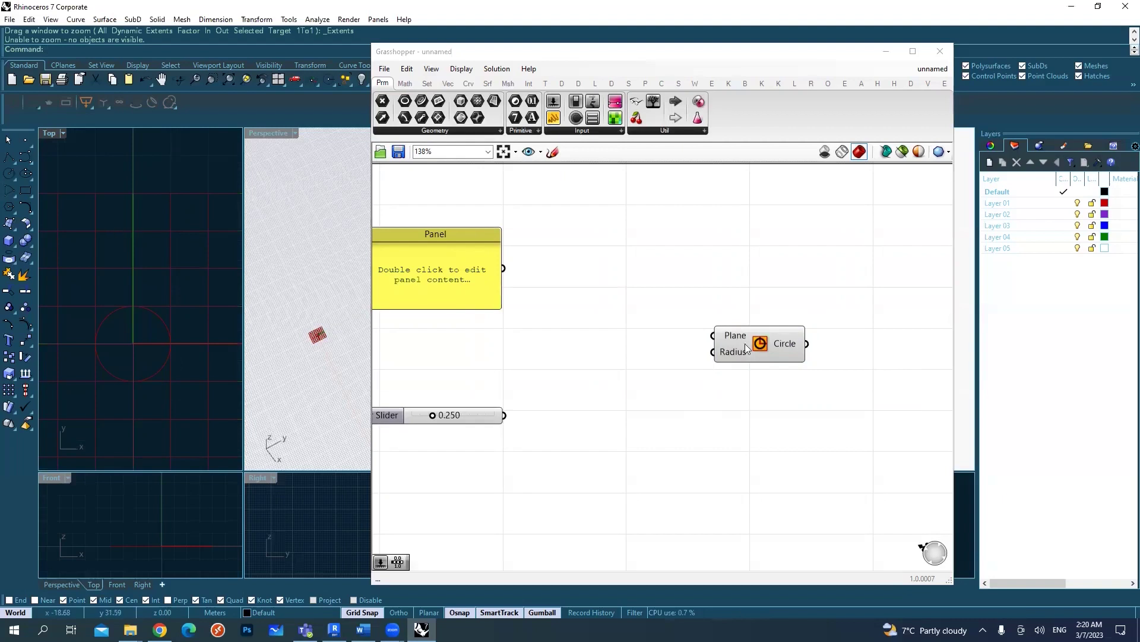
{"action": "left_click_drag", "start_coordinate": [699, 296], "coordinate": [828, 388]}
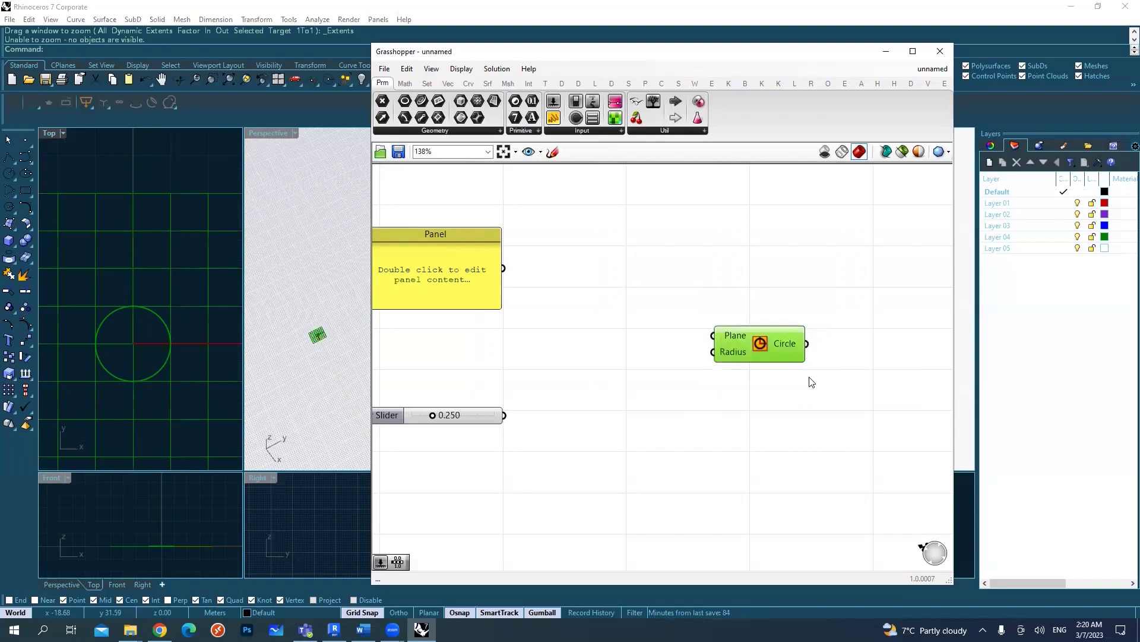
{"action": "left_click", "coordinate": [773, 293]}
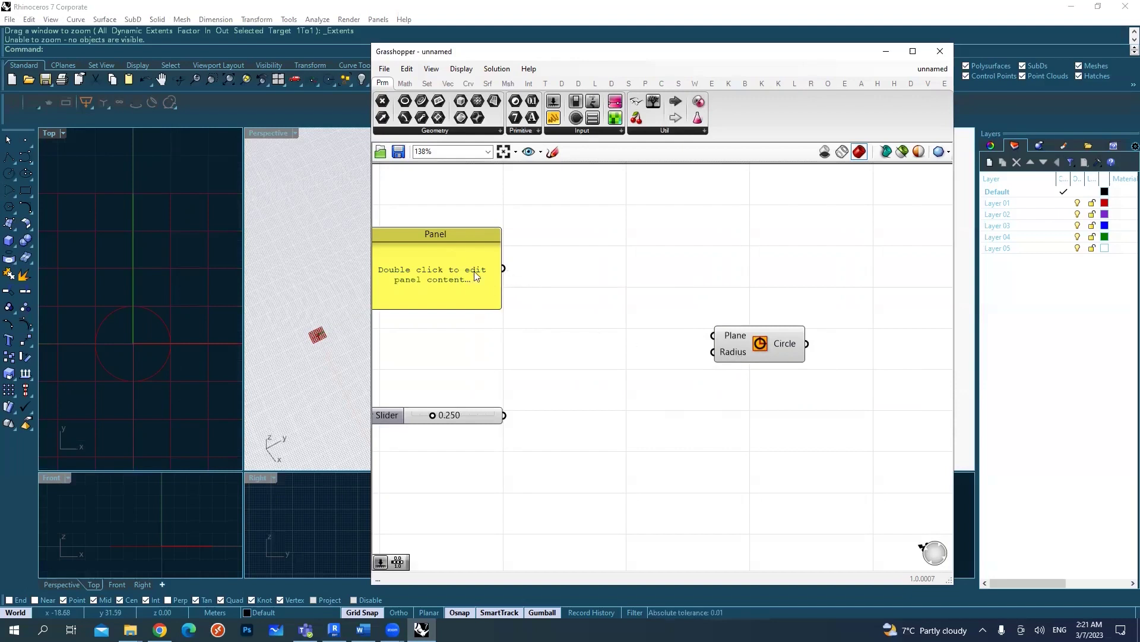
Step: Wire the Panel's output into the Circle's Radius input, turning the Circle red
{"action": "left_click_drag", "start_coordinate": [503, 269], "coordinate": [710, 353]}
{"action": "right_click_drag", "start_coordinate": [407, 270], "coordinate": [482, 264]}
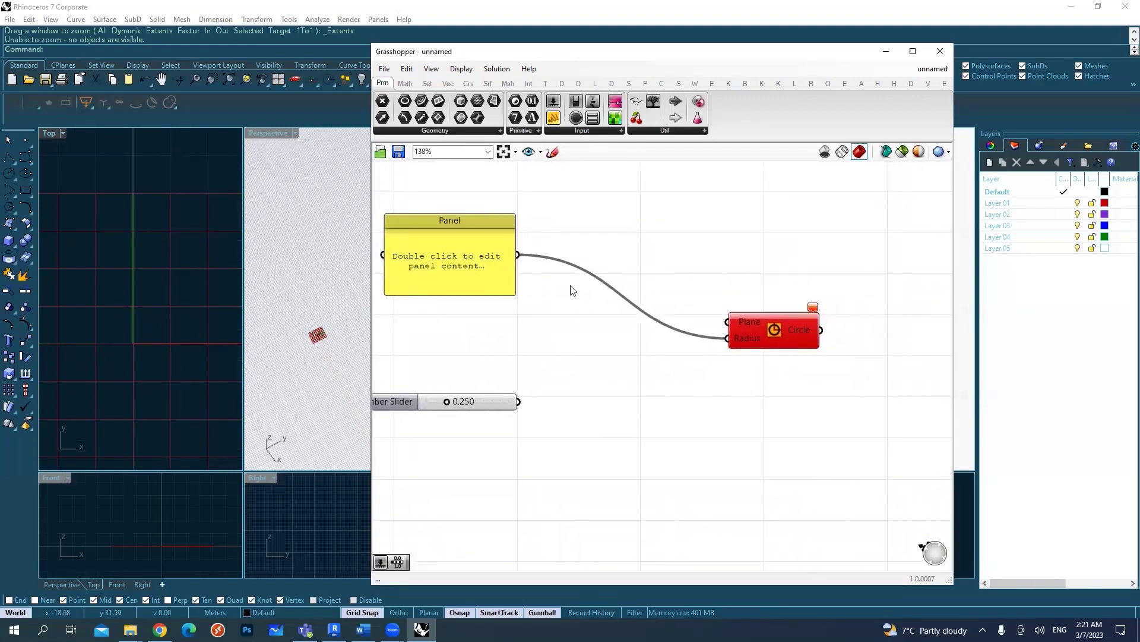
{"action": "right_click_drag", "start_coordinate": [739, 343], "coordinate": [698, 348]}
{"action": "left_click_drag", "start_coordinate": [665, 290], "coordinate": [826, 364]}
{"action": "left_click", "coordinate": [805, 369]}
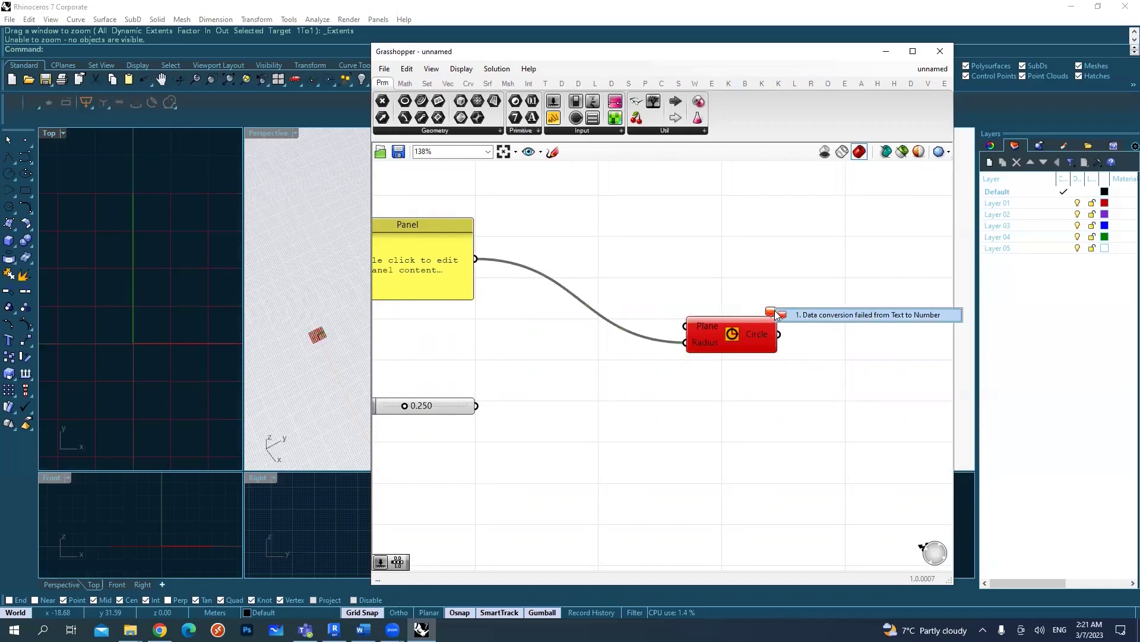
Step: Read the Circle's 'Data conversion failed from Text to Number' error and bring the Panel and slider back into view
{"action": "right_click_drag", "start_coordinate": [775, 311], "coordinate": [720, 315]}
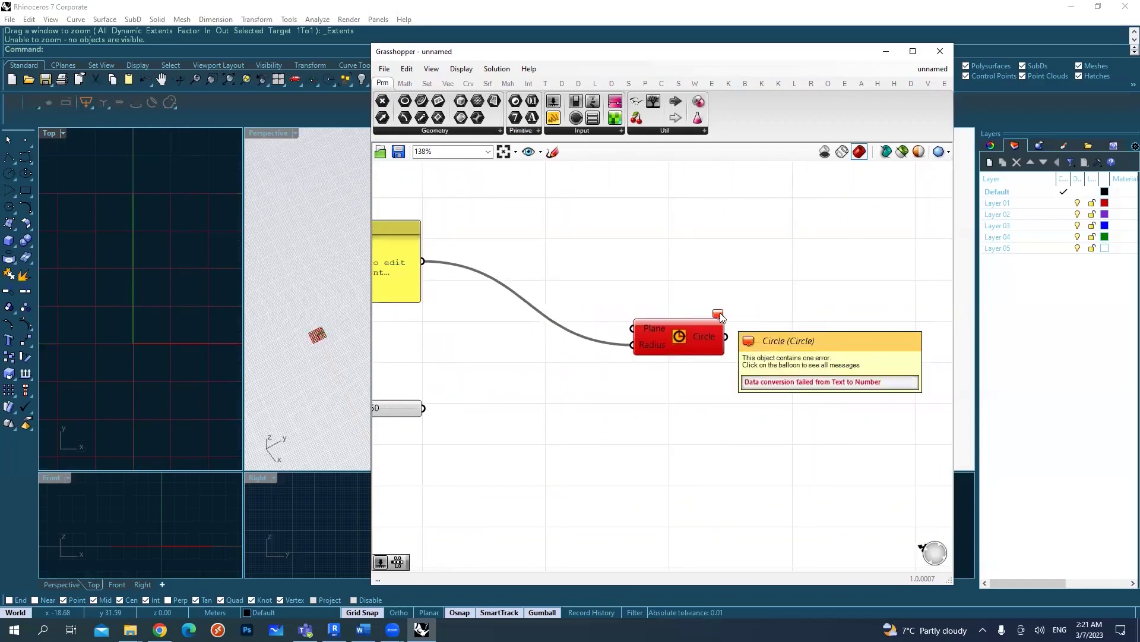
{"action": "left_click", "coordinate": [718, 314]}
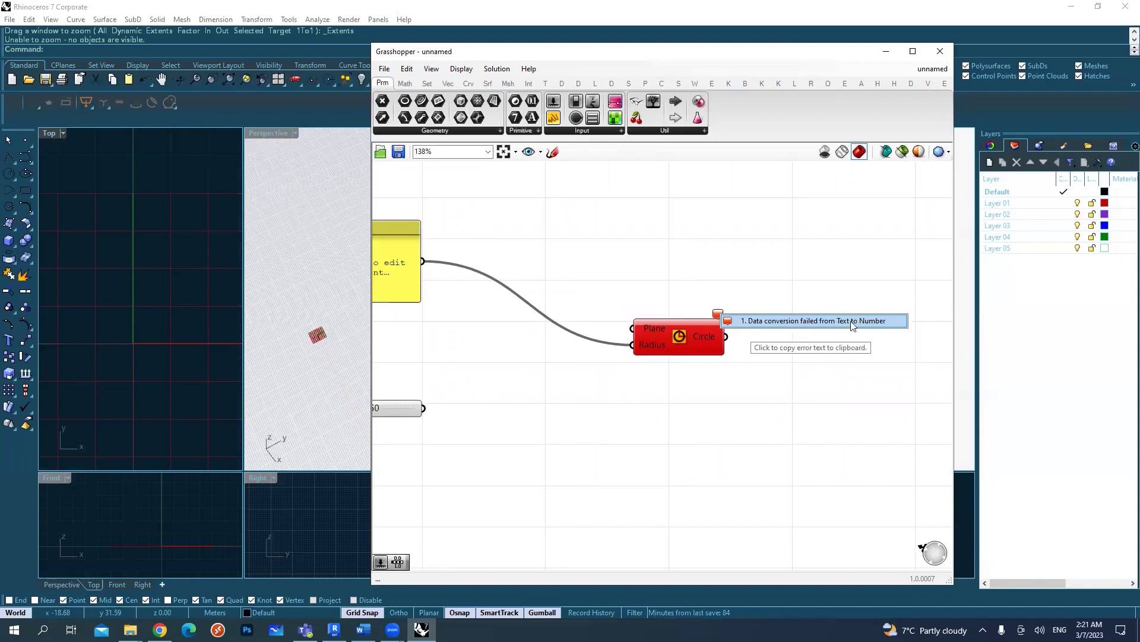
{"action": "right_click_drag", "start_coordinate": [682, 273], "coordinate": [804, 267]}
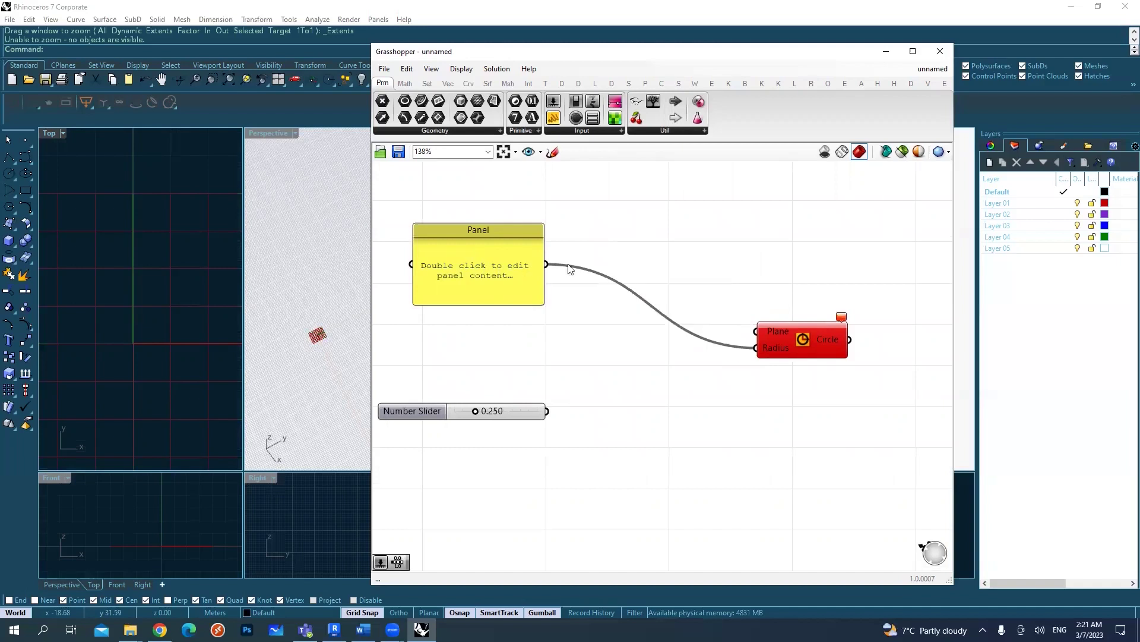
{"action": "right_click_drag", "start_coordinate": [758, 398], "coordinate": [761, 398]}
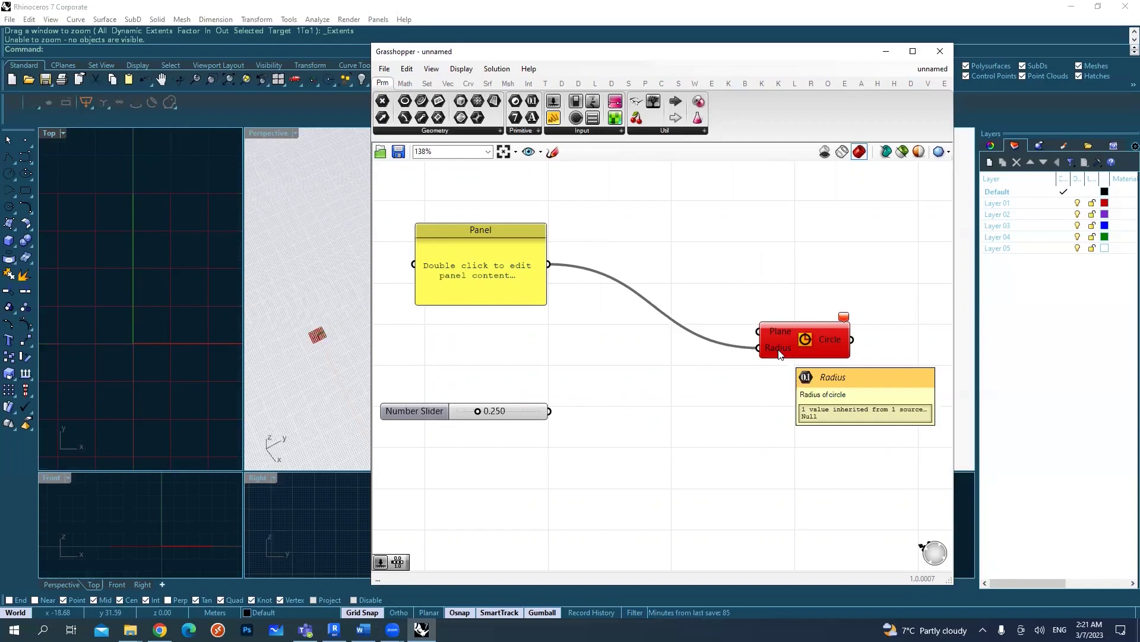
{"action": "right_click_drag", "start_coordinate": [818, 340], "coordinate": [796, 342]}
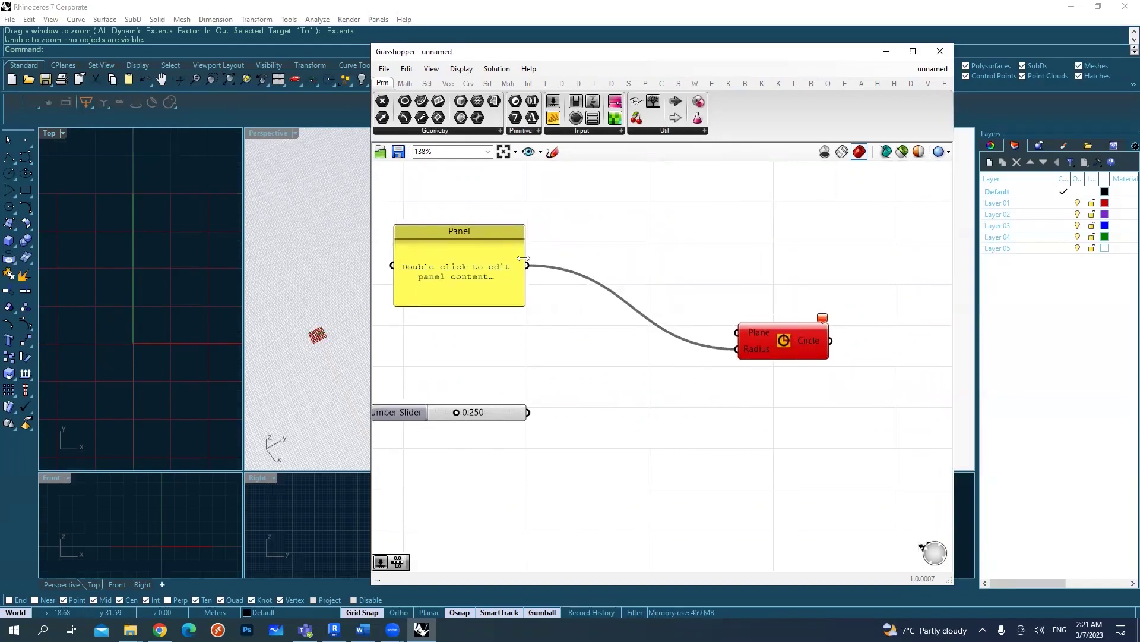
Step: Reconnect the Panel to Radius and wire the Number Slider into the Circle's Plane input
{"action": "mouse_move", "coordinate": [525, 264]}
{"action": "left_mouse_down"}
{"action": "mouse_move", "coordinate": [563, 265]}
{"action": "mouse_move", "coordinate": [540, 264]}
{"action": "left_mouse_up"}
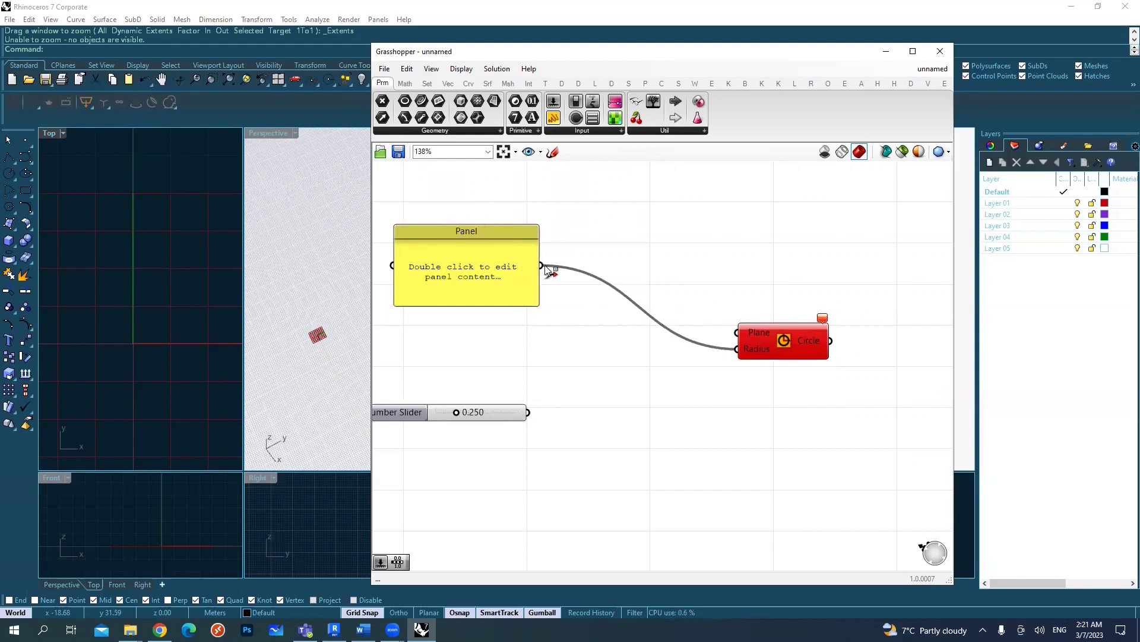
{"action": "left_click_drag", "start_coordinate": [542, 265], "coordinate": [736, 350]}
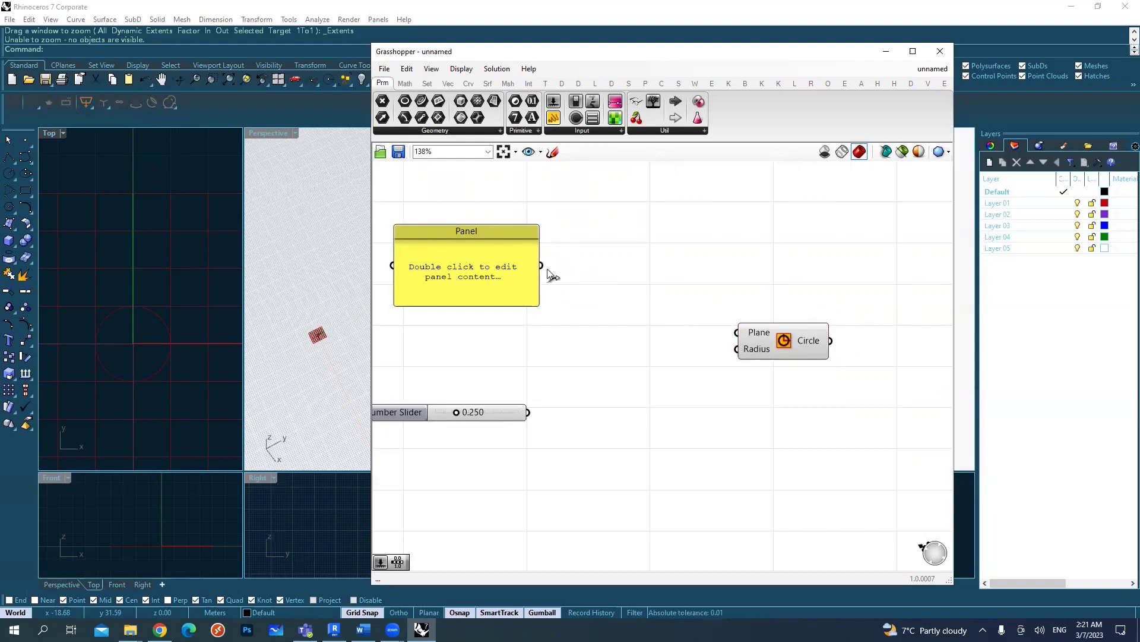
{"action": "left_click_drag", "start_coordinate": [528, 412], "coordinate": [750, 342]}
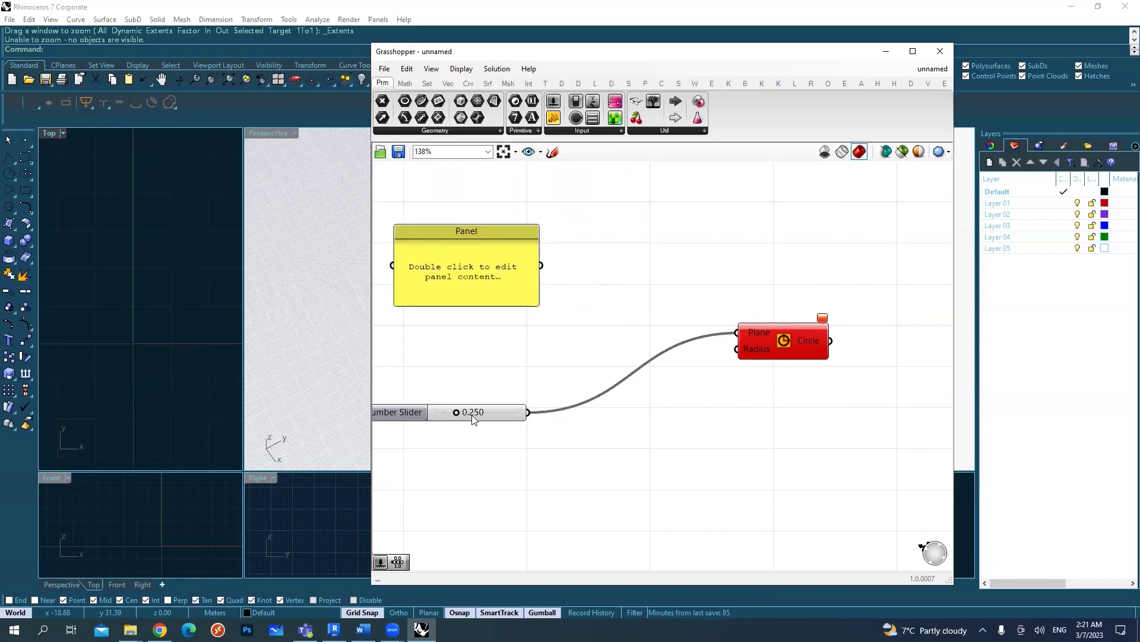
{"action": "left_click_drag", "start_coordinate": [474, 419], "coordinate": [491, 420]}
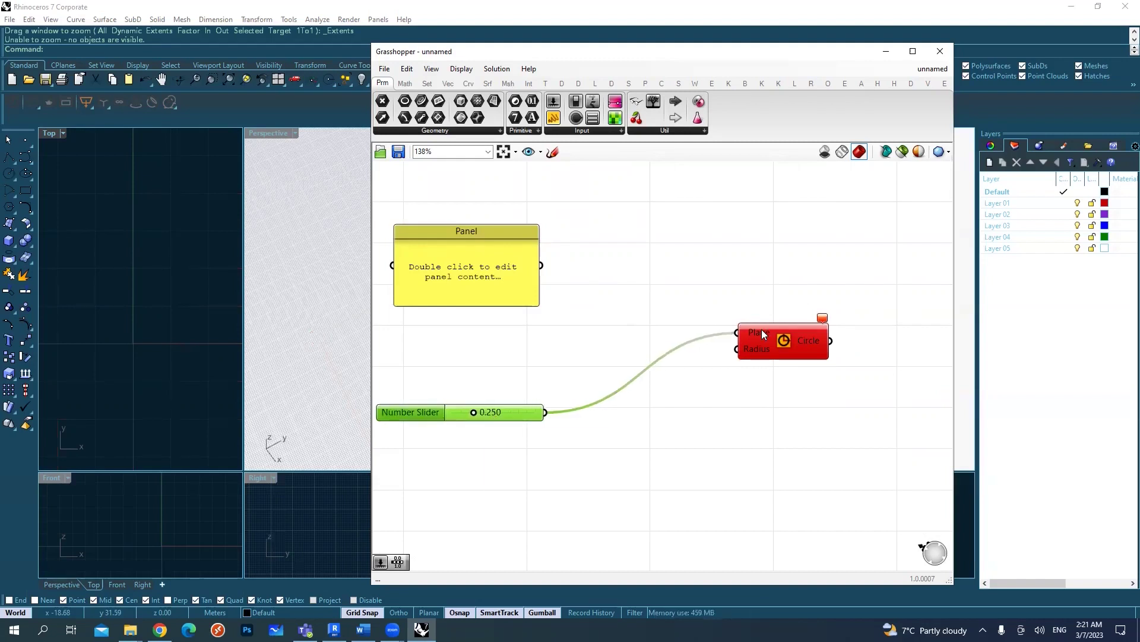
Step: Read the Circle's 'Data conversion failed from Number to Plane' error, then close the list
{"action": "mouse_move", "coordinate": [765, 335]}
{"action": "mouse_move", "coordinate": [823, 321]}
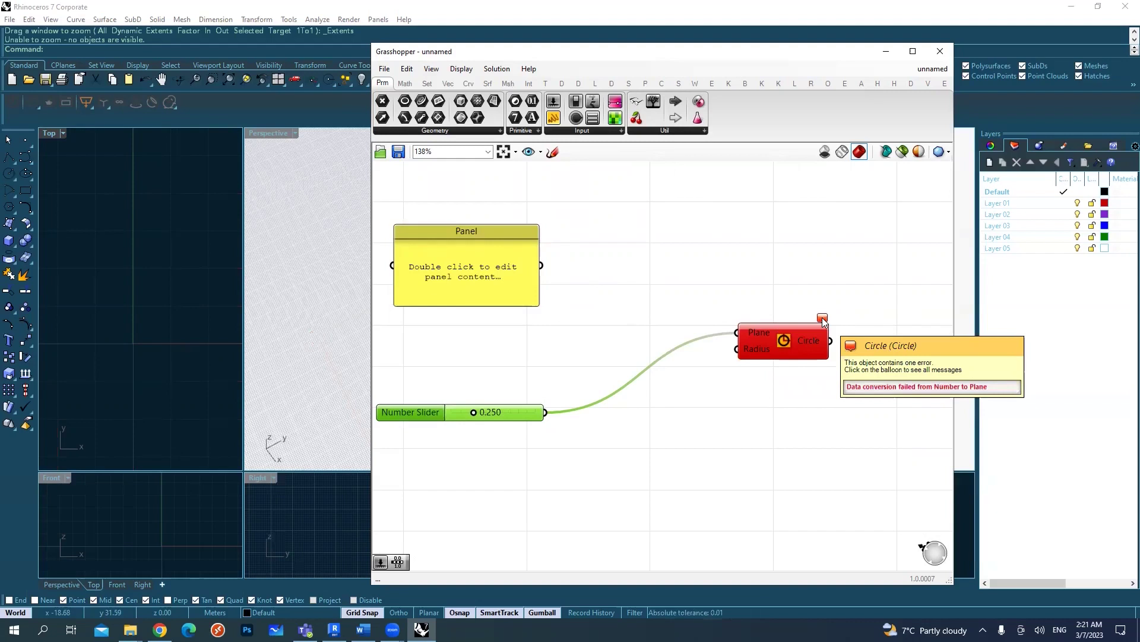
{"action": "left_click", "coordinate": [823, 321]}
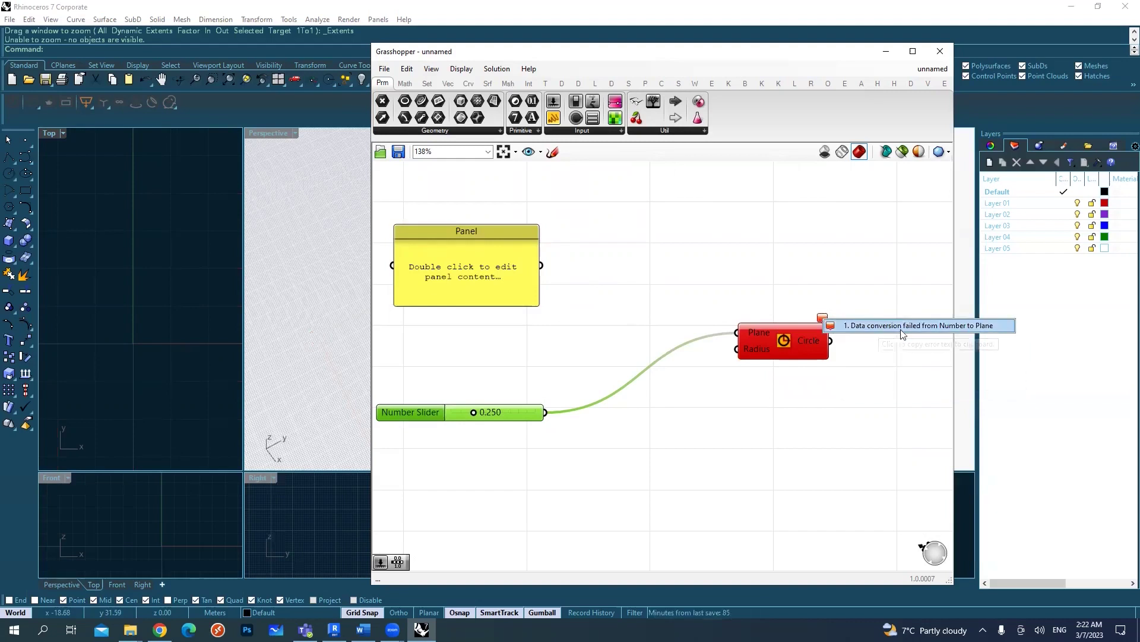
{"action": "left_click", "coordinate": [964, 327]}
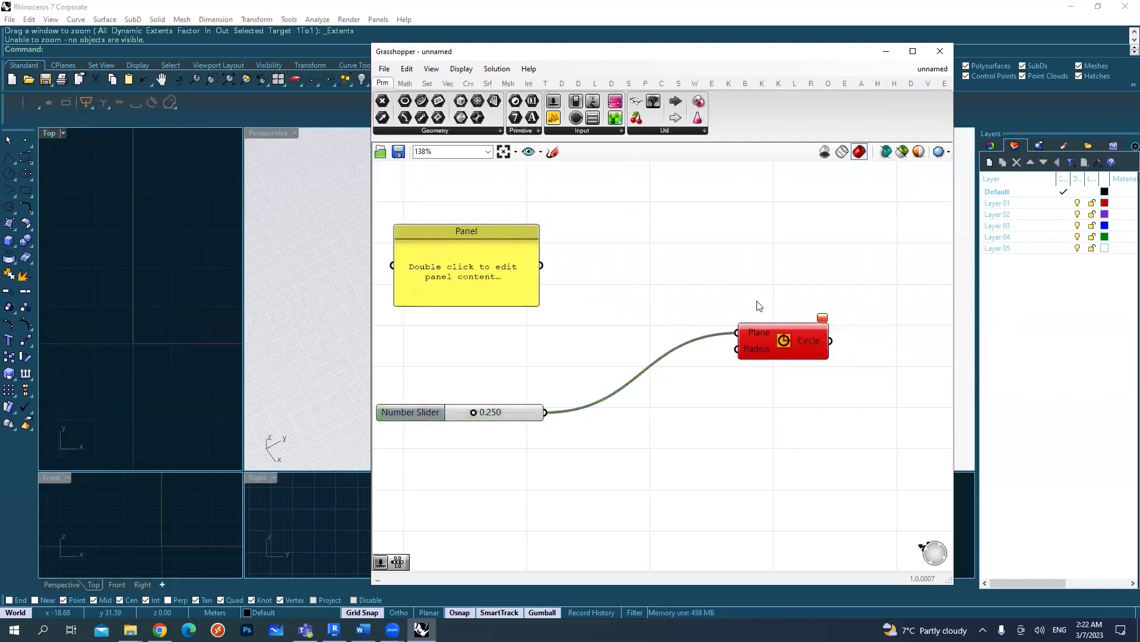
Step: Remove the slider and Panel wires from the Circle and check its default circle preview in Rhino
{"action": "left_click_drag", "start_coordinate": [737, 332], "coordinate": [542, 423]}
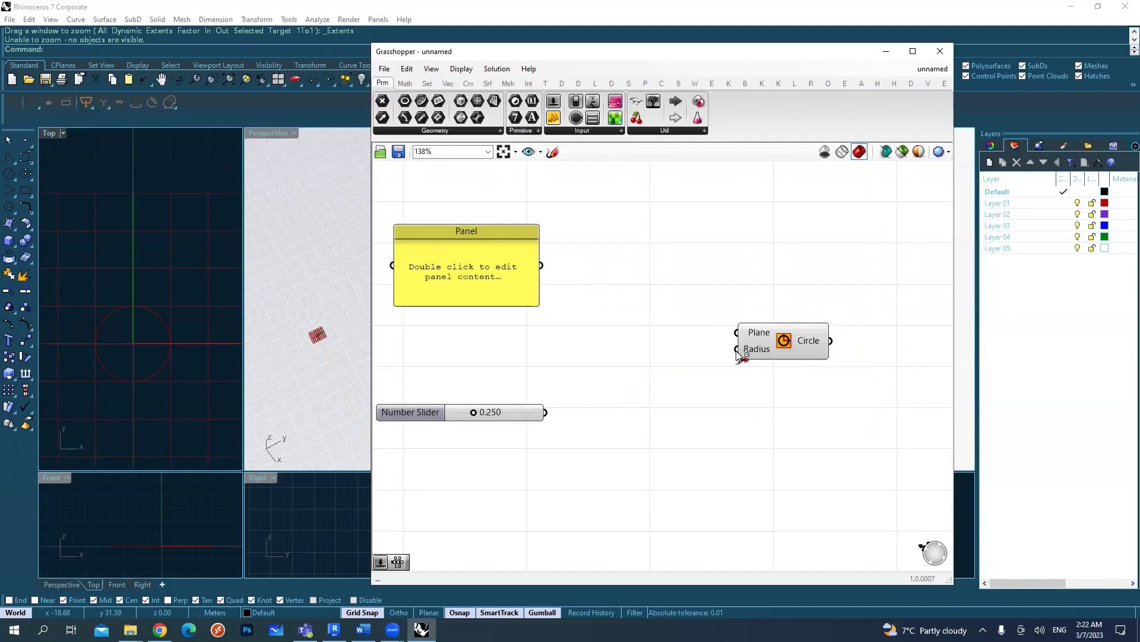
{"action": "left_click_drag", "start_coordinate": [738, 350], "coordinate": [544, 262], "text": "ctrl"}
{"action": "right_click_drag", "start_coordinate": [657, 287], "coordinate": [662, 285]}
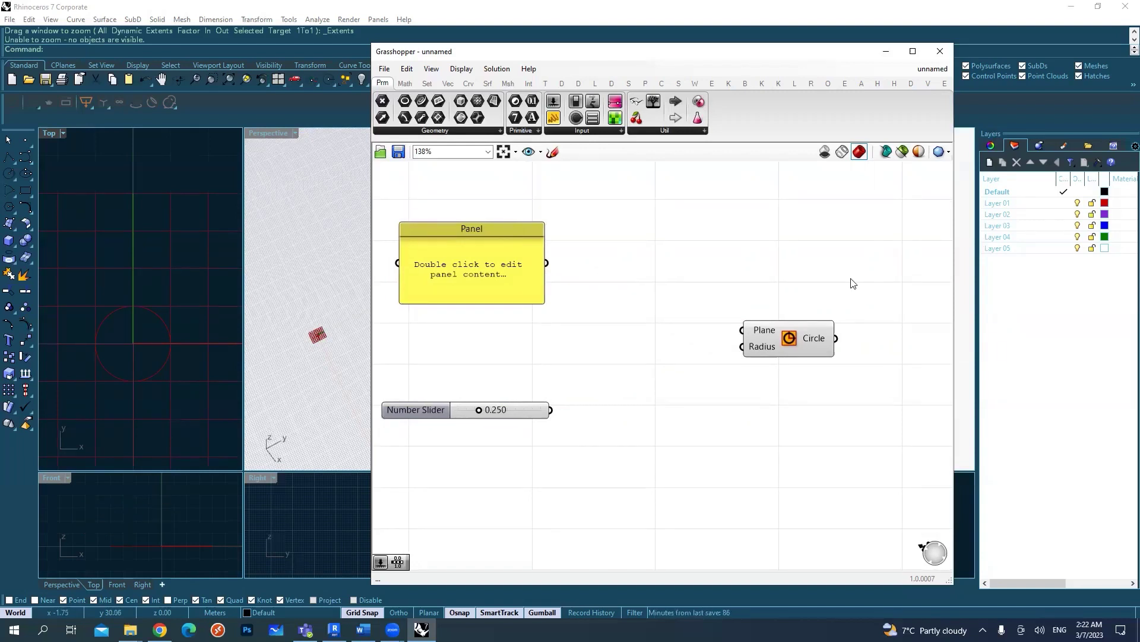
{"action": "left_click", "coordinate": [785, 345]}
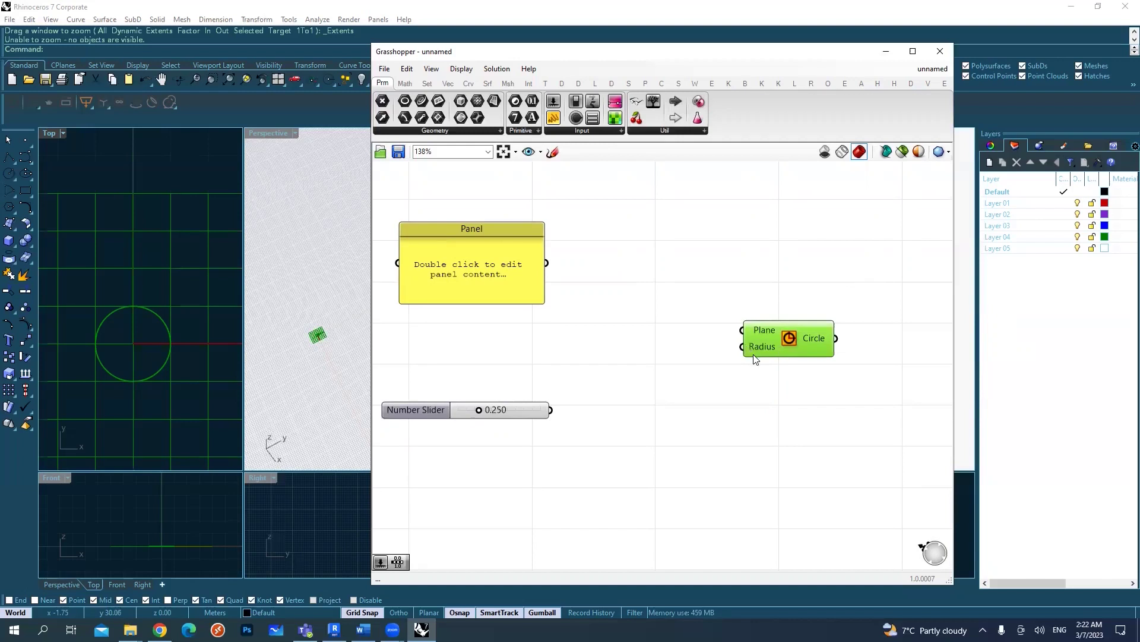
{"action": "right_click_drag", "start_coordinate": [800, 313], "coordinate": [769, 315]}
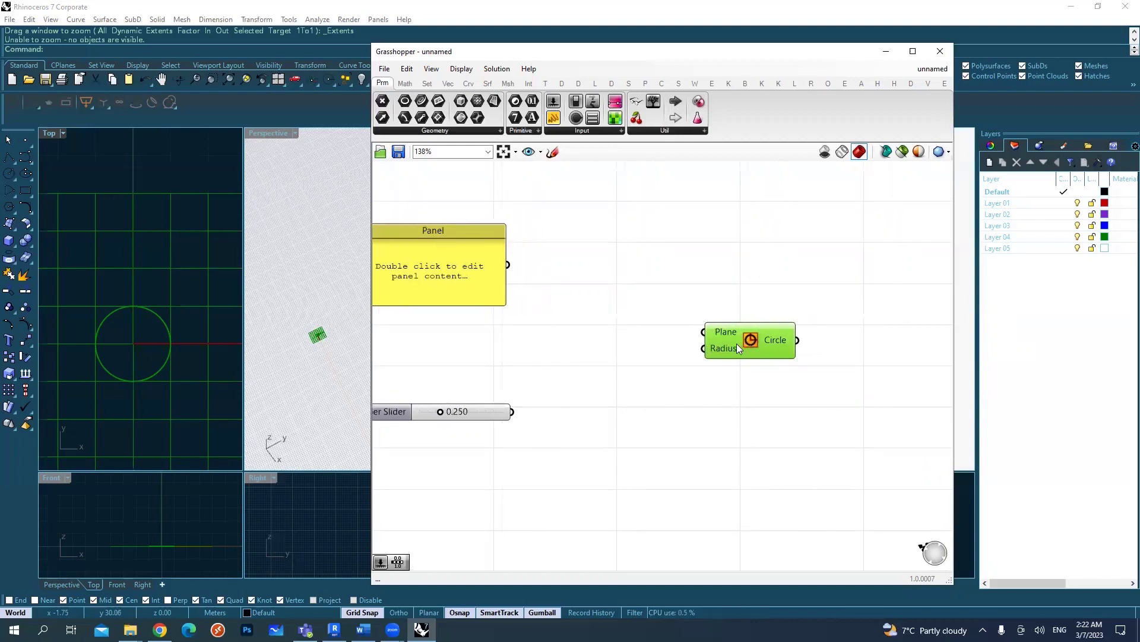
{"action": "left_click", "coordinate": [777, 317]}
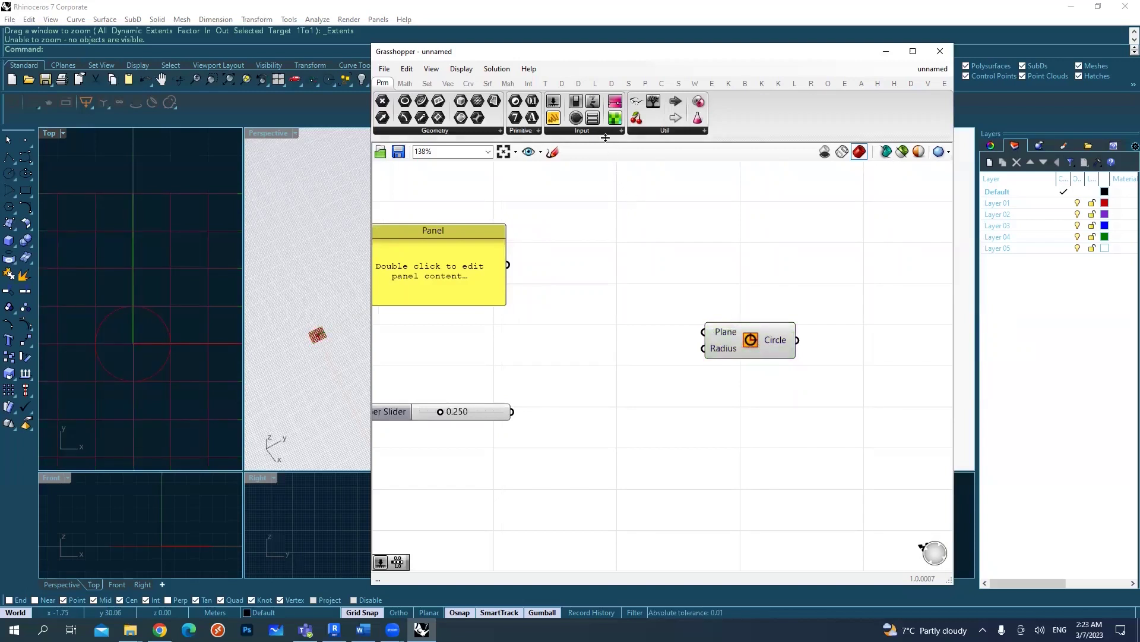
Step: Place a Curve Closest Point component from Curve > Analysis and move it above the Circle
{"action": "left_click", "coordinate": [488, 83]}
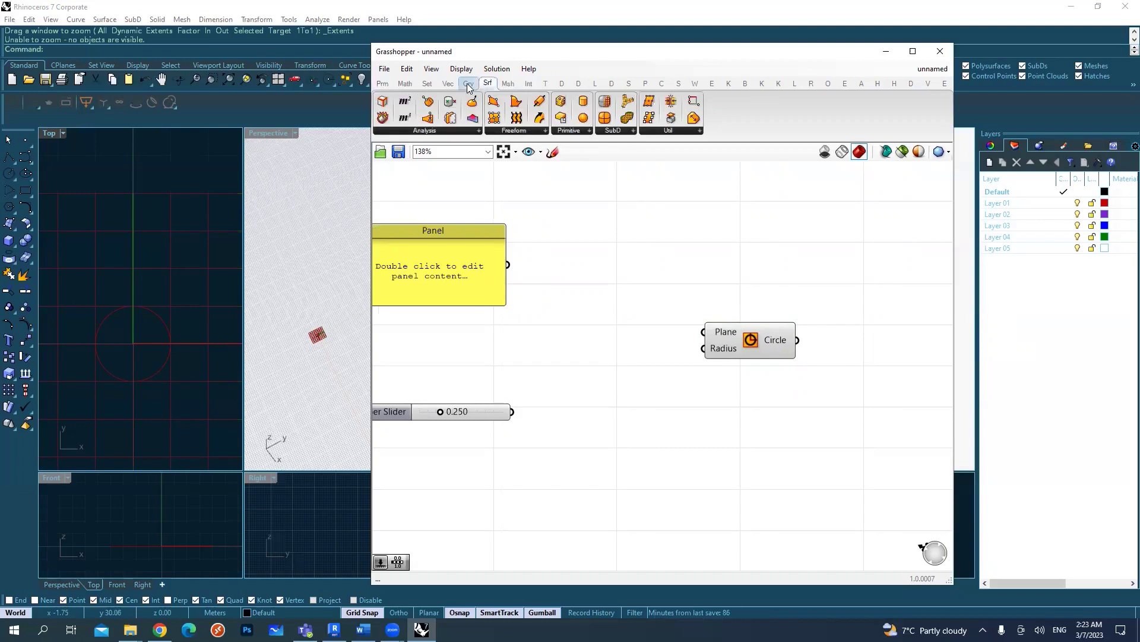
{"action": "left_click", "coordinate": [469, 84]}
{"action": "left_click", "coordinate": [602, 131]}
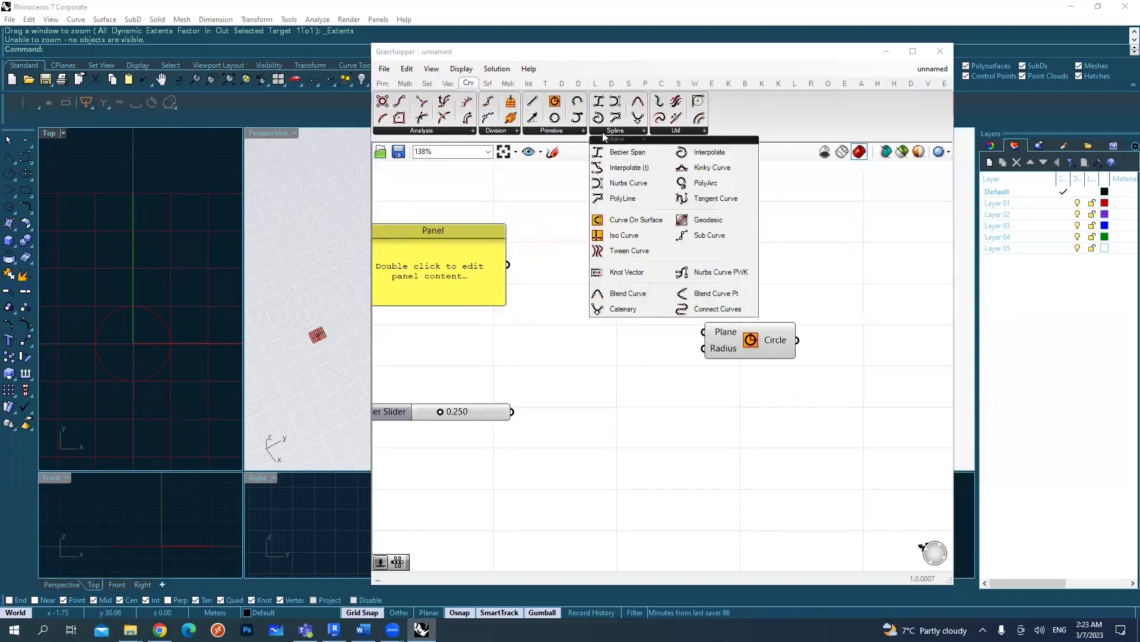
{"action": "left_click", "coordinate": [564, 130]}
{"action": "left_click", "coordinate": [427, 132]}
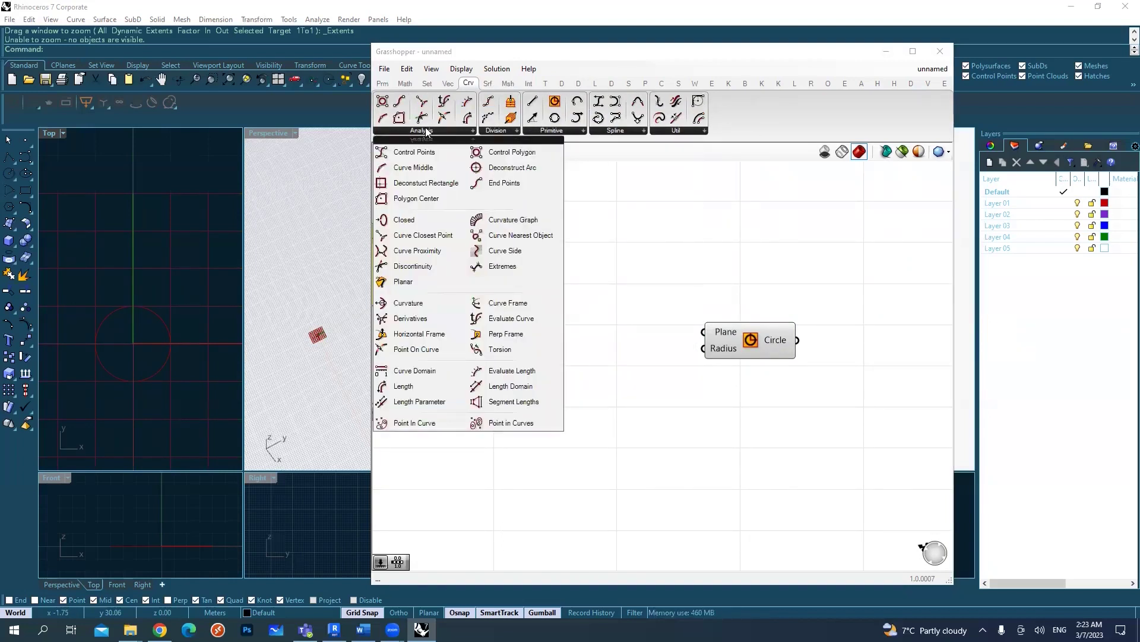
{"action": "left_click", "coordinate": [426, 242]}
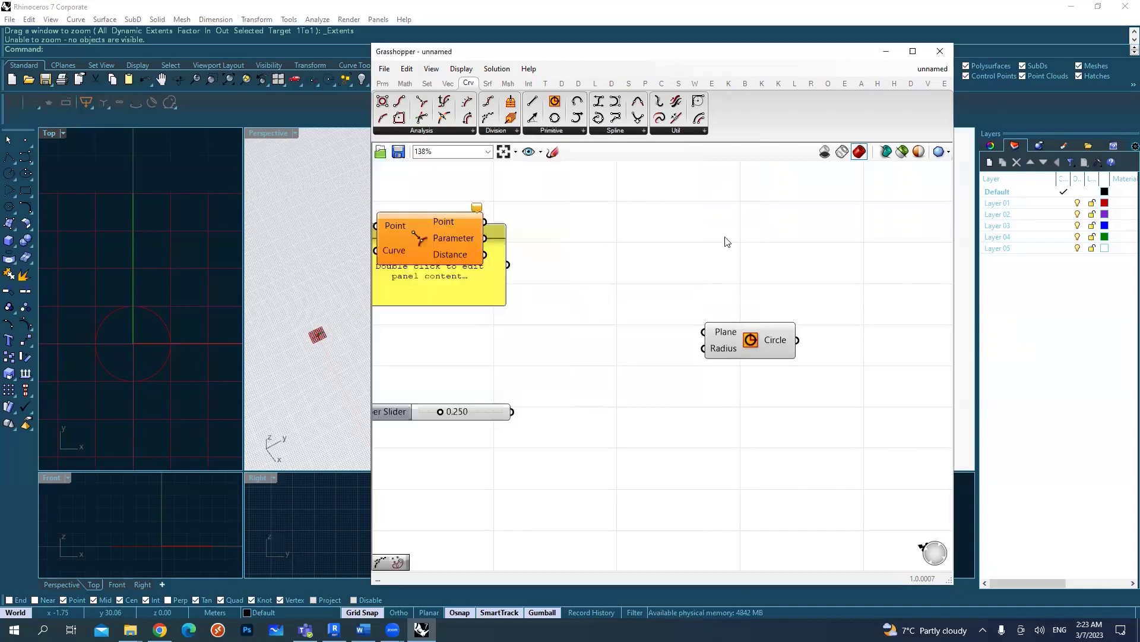
{"action": "left_click_drag", "start_coordinate": [400, 231], "coordinate": [694, 231]}
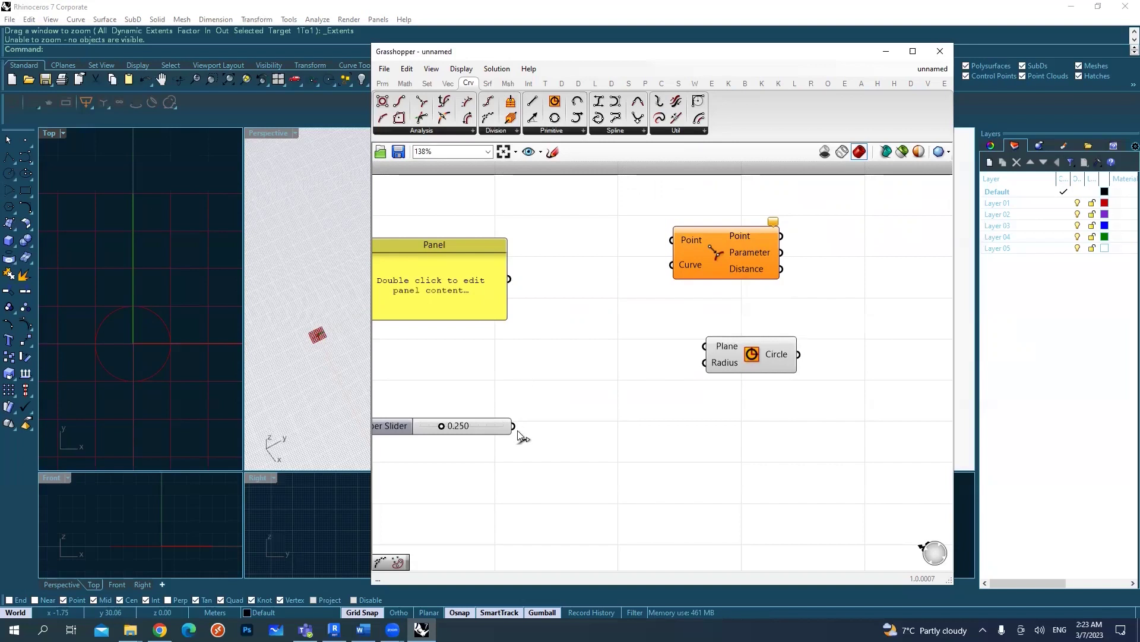
Step: Wire the slider to the Circle's Plane to show its error, then remove the wire and check Curve Closest Point's warning
{"action": "left_click_drag", "start_coordinate": [513, 425], "coordinate": [705, 345]}
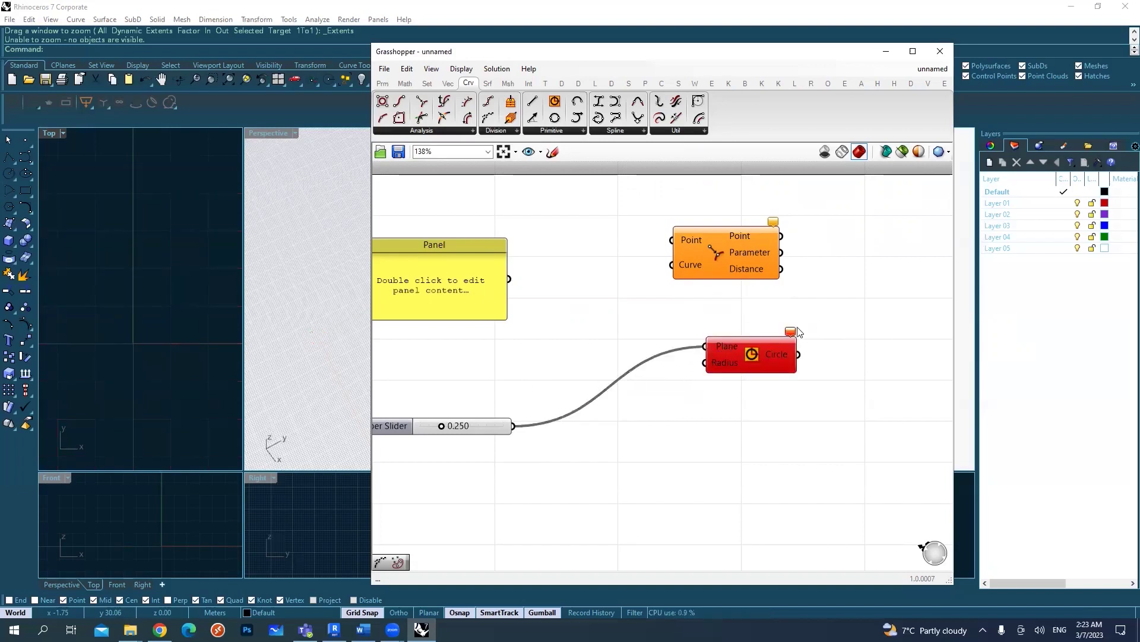
{"action": "mouse_move", "coordinate": [791, 334]}
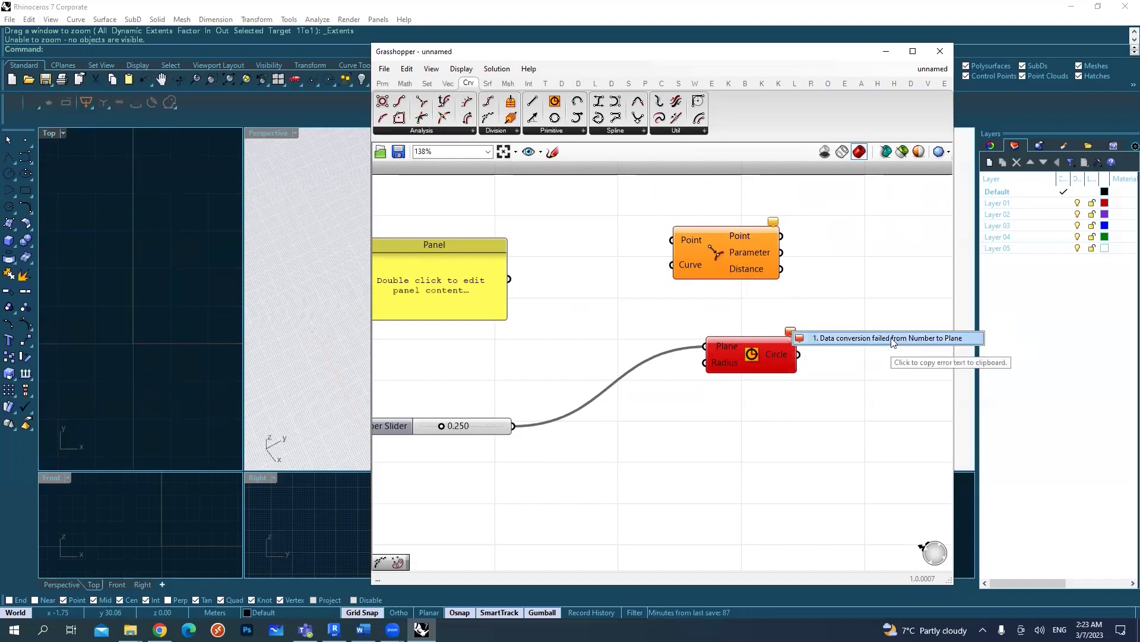
{"action": "left_click_drag", "start_coordinate": [705, 346], "coordinate": [526, 423]}
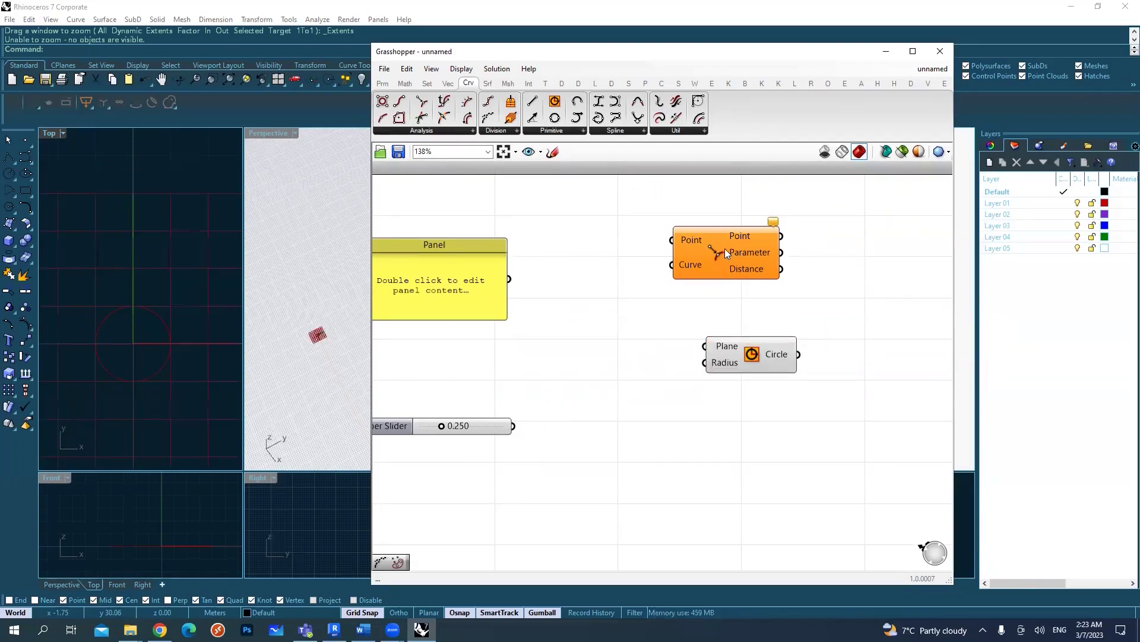
{"action": "mouse_move", "coordinate": [773, 224]}
{"action": "left_click_drag", "start_coordinate": [652, 212], "coordinate": [709, 251]}
{"action": "left_click_drag", "start_coordinate": [631, 211], "coordinate": [708, 291]}
{"action": "left_click_drag", "start_coordinate": [721, 202], "coordinate": [810, 305]}
{"action": "right_click_drag", "start_coordinate": [740, 342], "coordinate": [712, 330]}
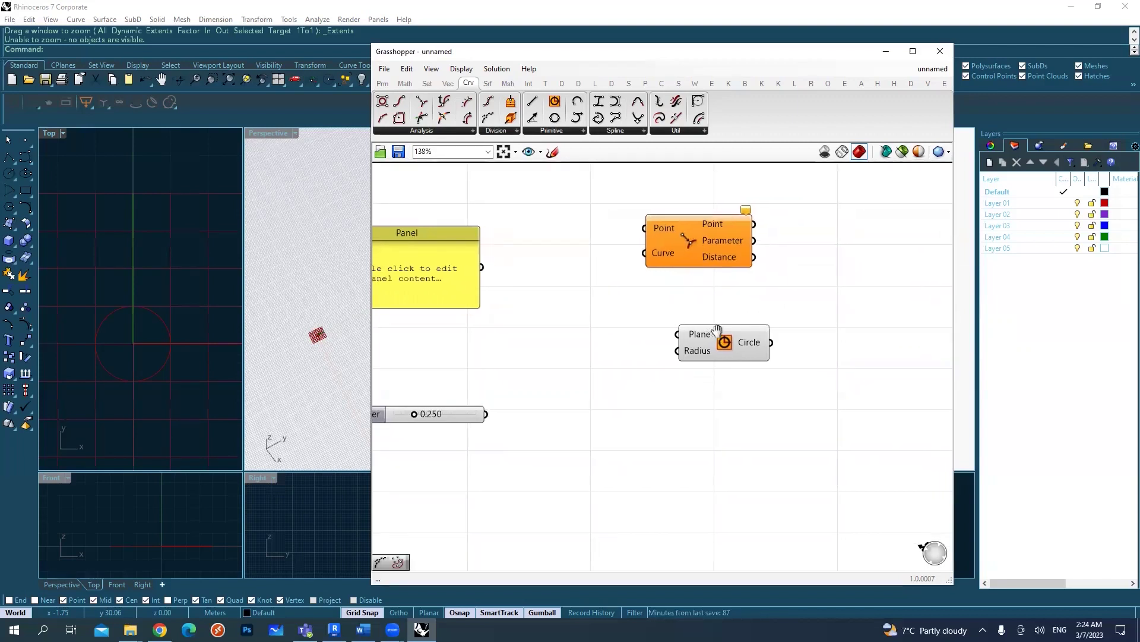
{"action": "left_click_drag", "start_coordinate": [617, 290], "coordinate": [714, 391]}
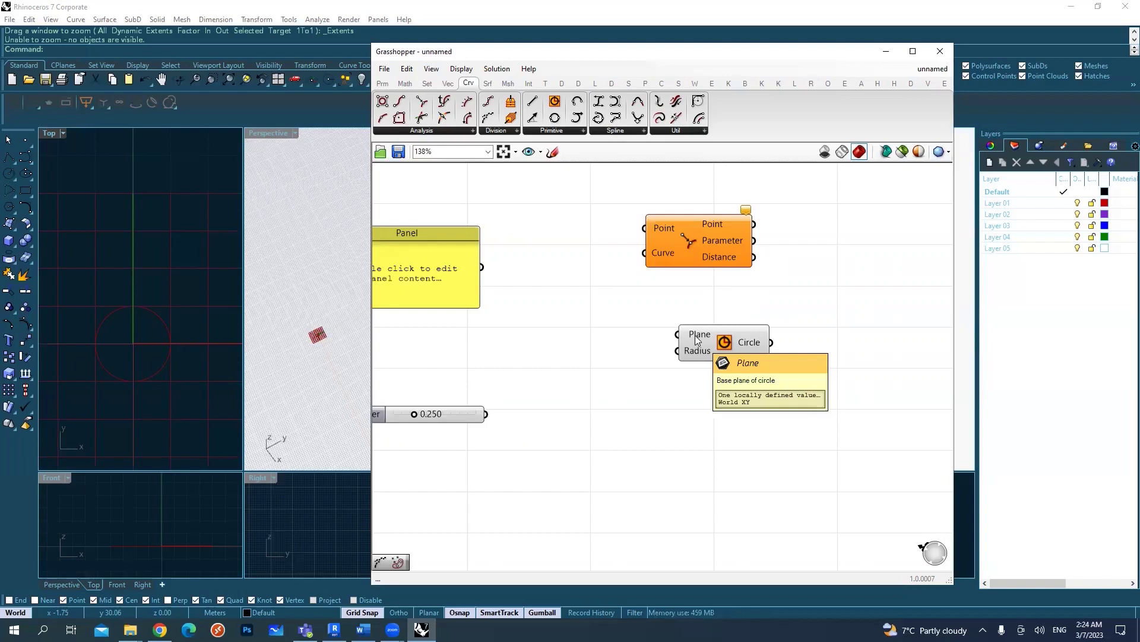
{"action": "left_click_drag", "start_coordinate": [648, 303], "coordinate": [715, 374]}
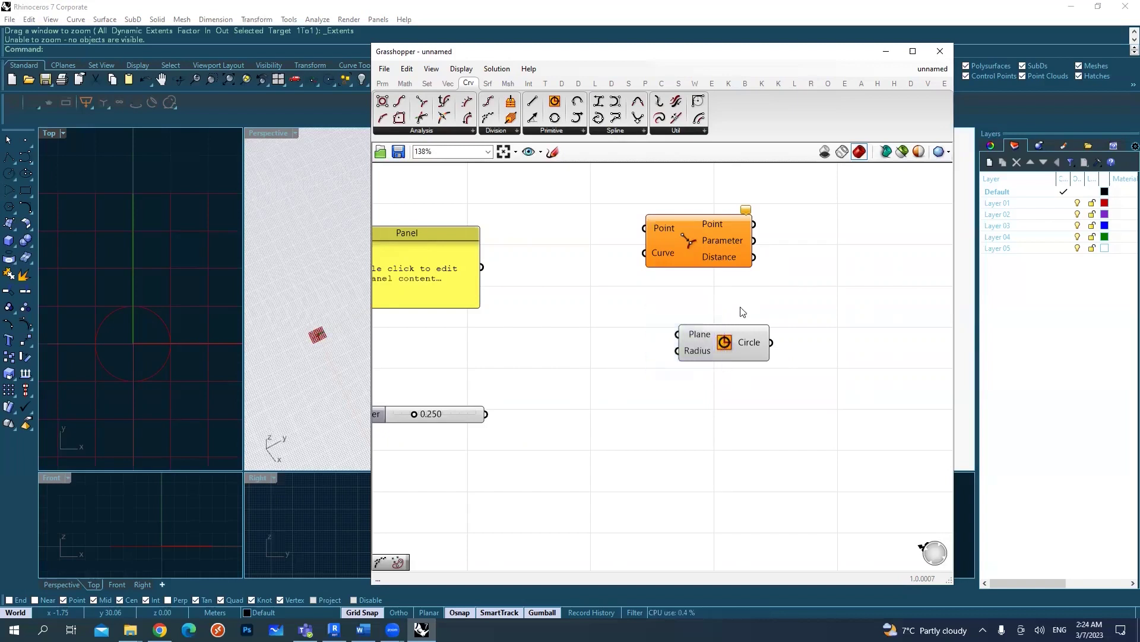
{"action": "left_click_drag", "start_coordinate": [741, 306], "coordinate": [766, 359]}
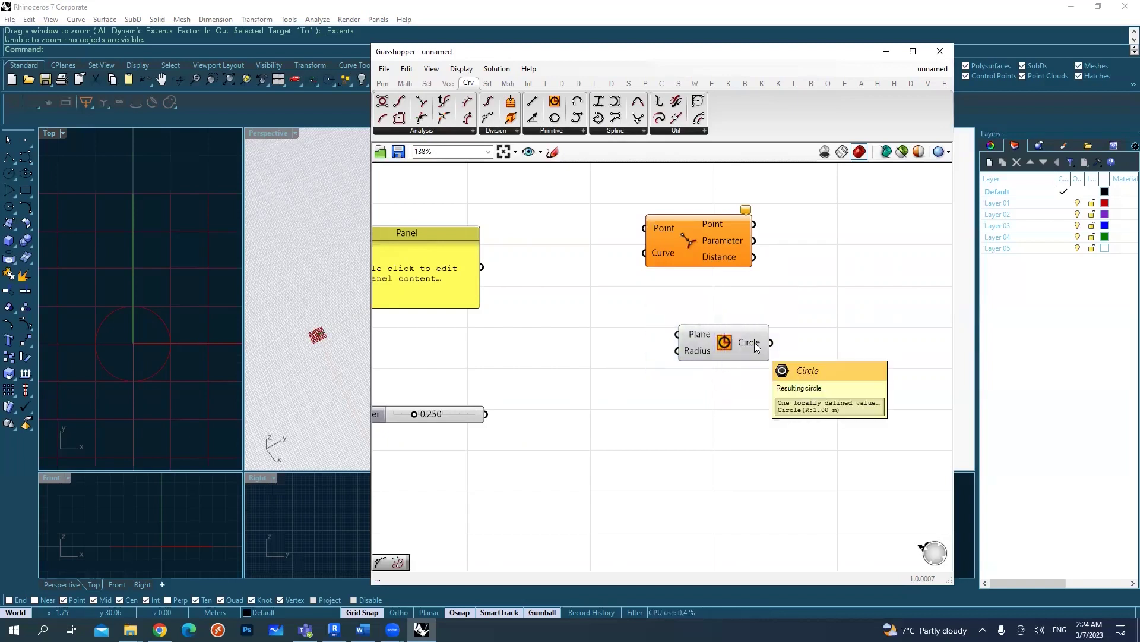
{"action": "left_click", "coordinate": [752, 343]}
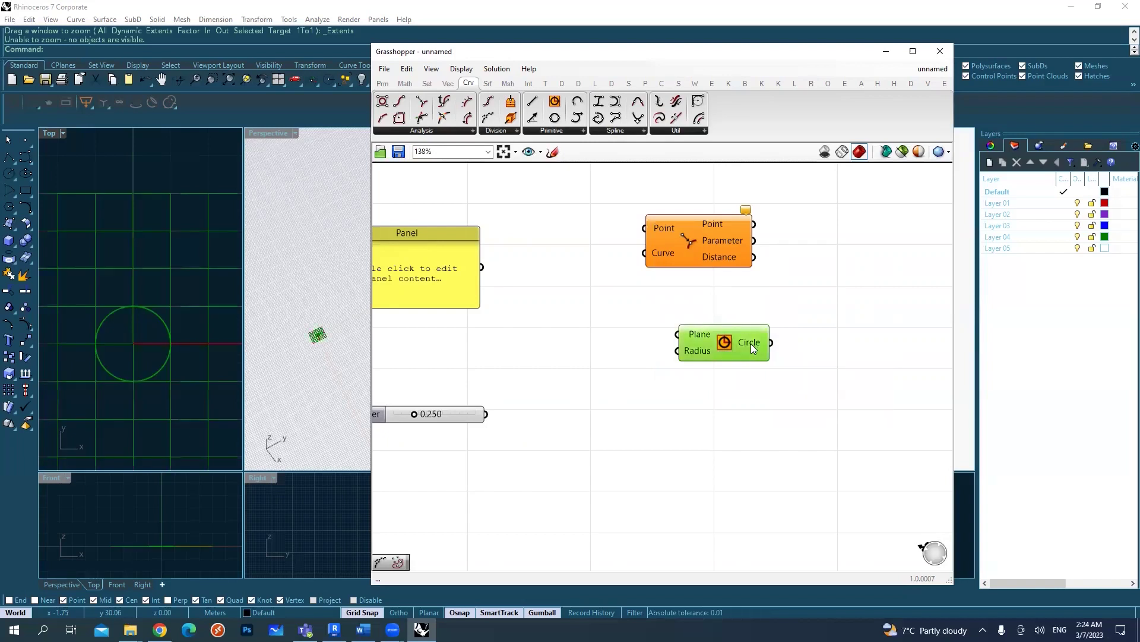
{"action": "left_click", "coordinate": [722, 317]}
{"action": "left_click_drag", "start_coordinate": [636, 297], "coordinate": [705, 380]}
{"action": "left_click", "coordinate": [738, 329]}
{"action": "left_click_drag", "start_coordinate": [631, 306], "coordinate": [714, 371]}
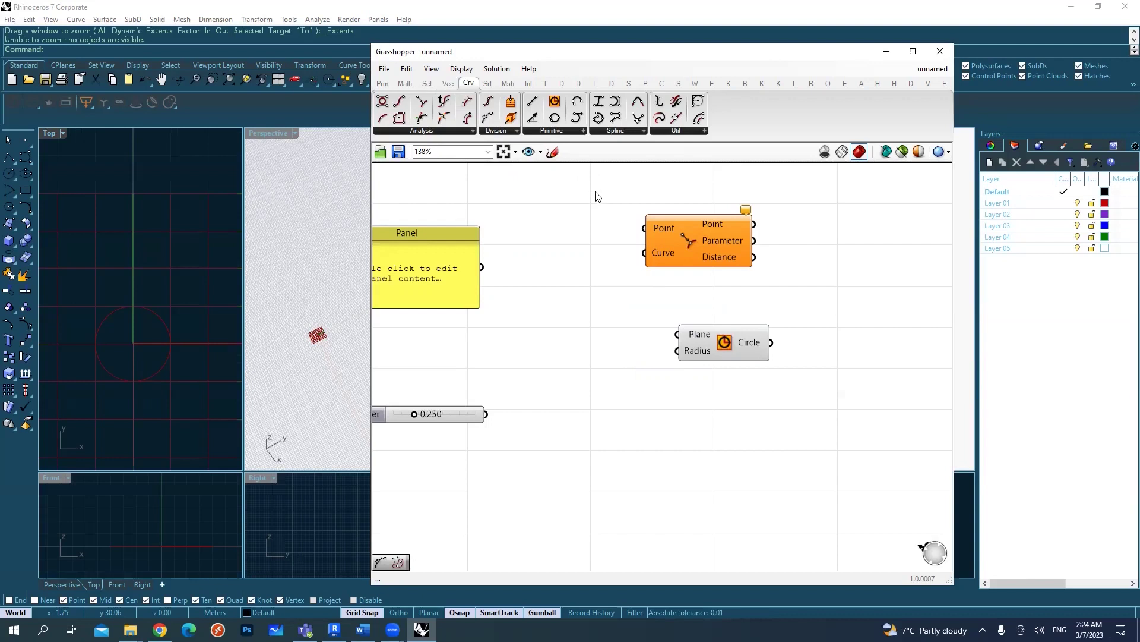
{"action": "left_click_drag", "start_coordinate": [583, 182], "coordinate": [695, 280]}
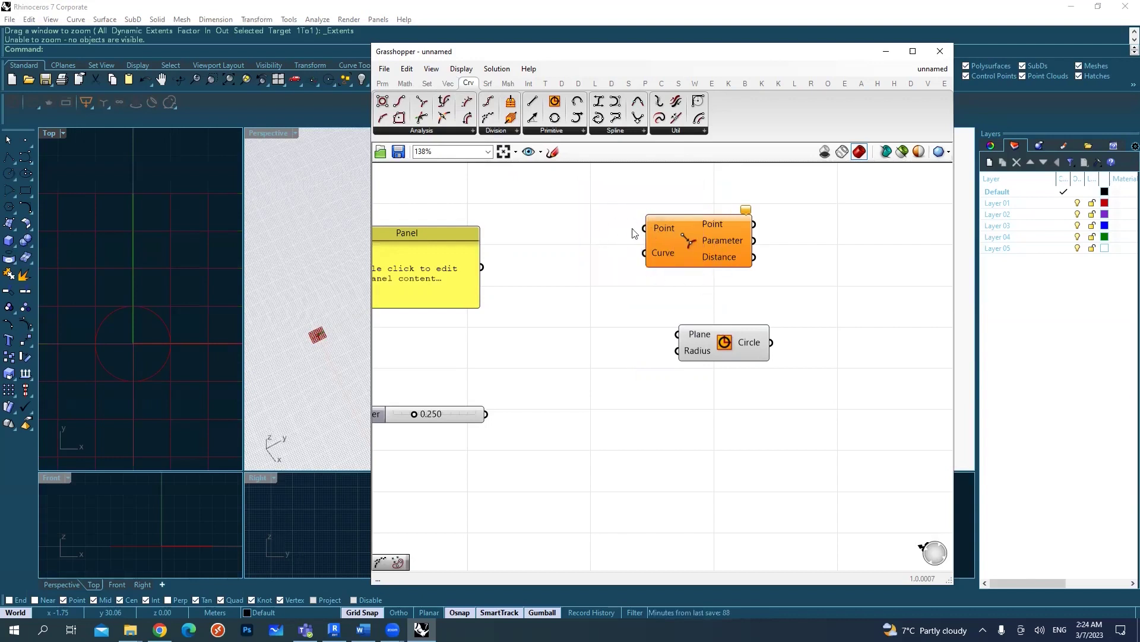